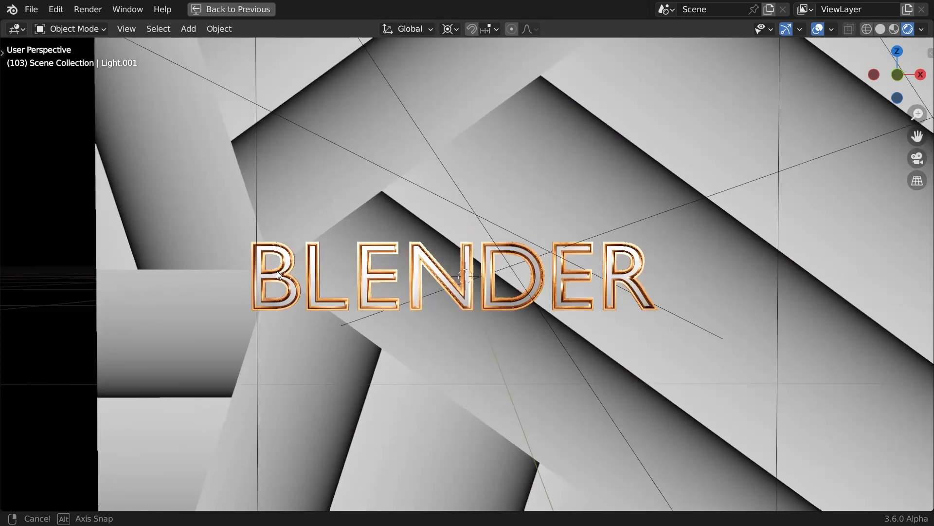
Examine the beveled copper outlines of the finished BLENDER text up close from several angles.
middle_drag(277, 271, 305, 288)
scroll(305, 288, up, 6)
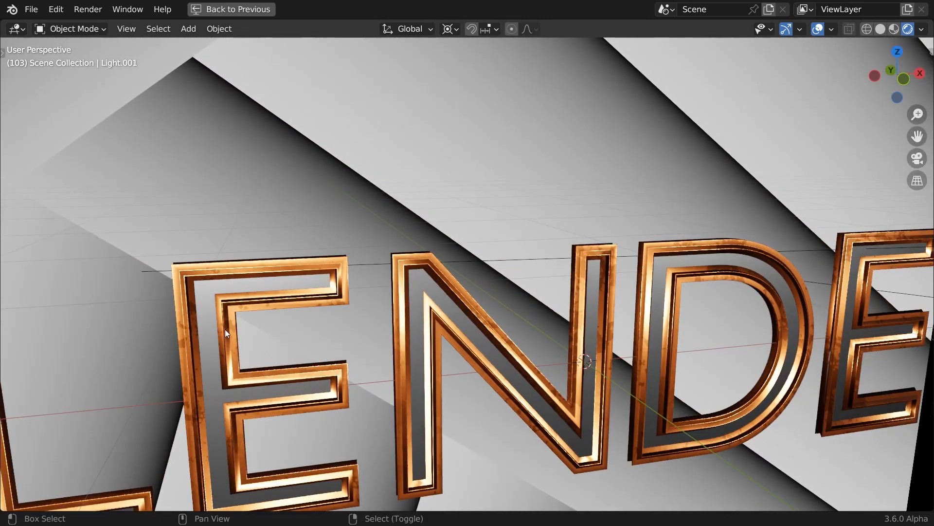
shift+middle_drag(224, 329, 551, 311)
middle_drag(409, 287, 427, 276)
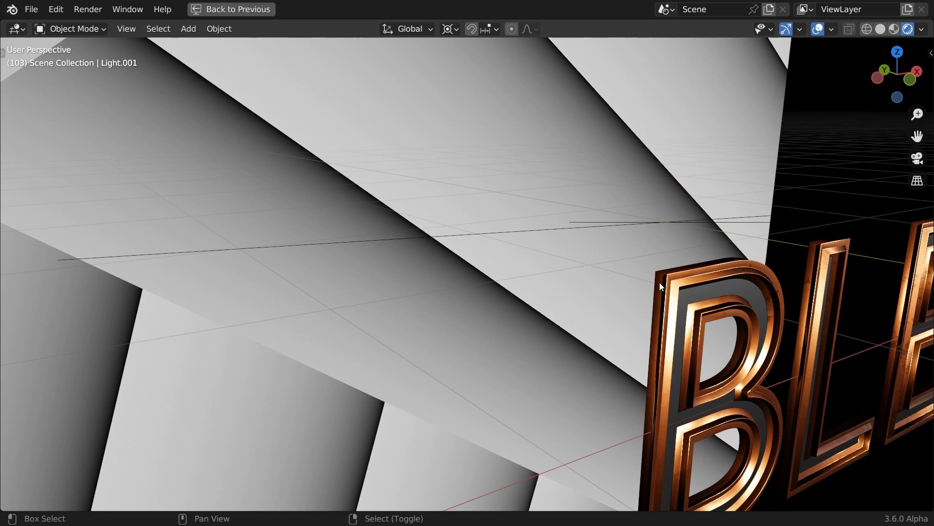
shift+middle_drag(659, 283, 595, 270)
scroll(596, 271, up, 5)
scroll(596, 273, down, 1)
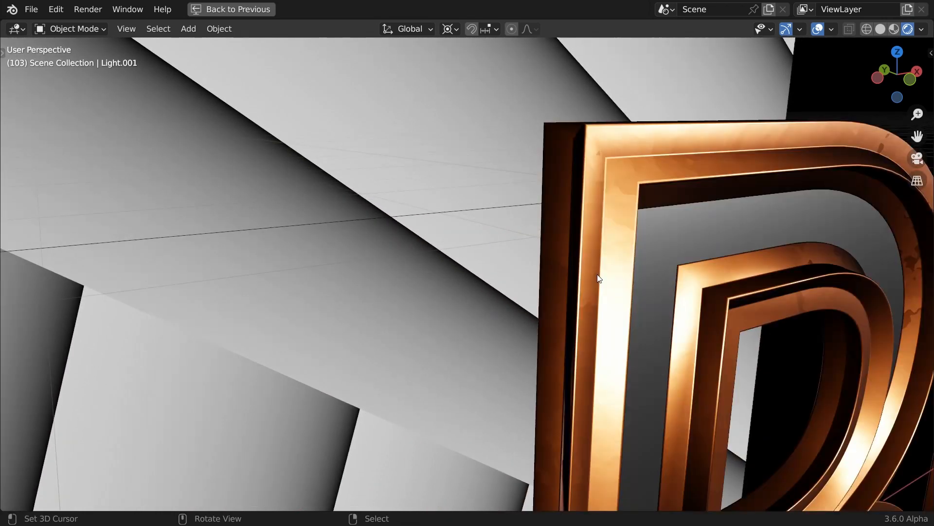
shift+middle_drag(712, 282, 419, 290)
middle_drag(649, 287, 533, 278)
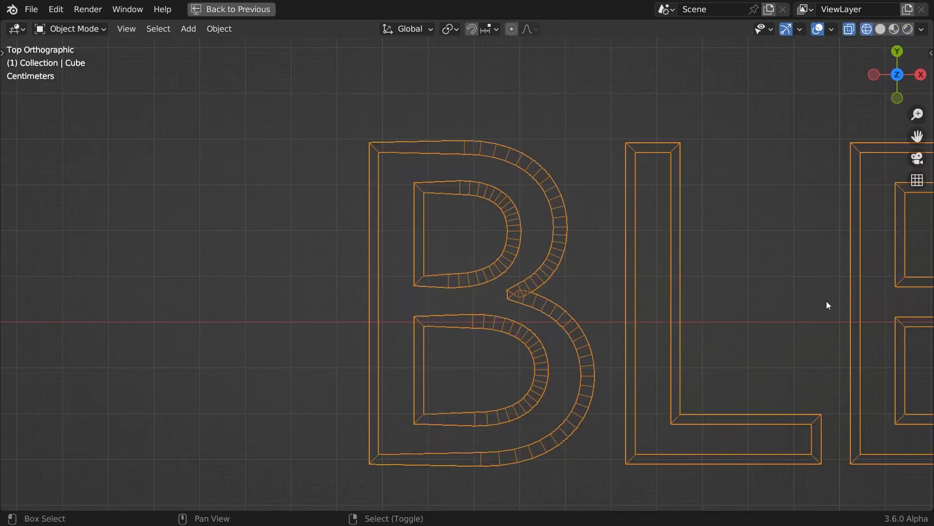
Circle the sharp corners of the letters N and D with annotations in the top wireframe view.
shift+middle_drag(826, 305, 100, 290)
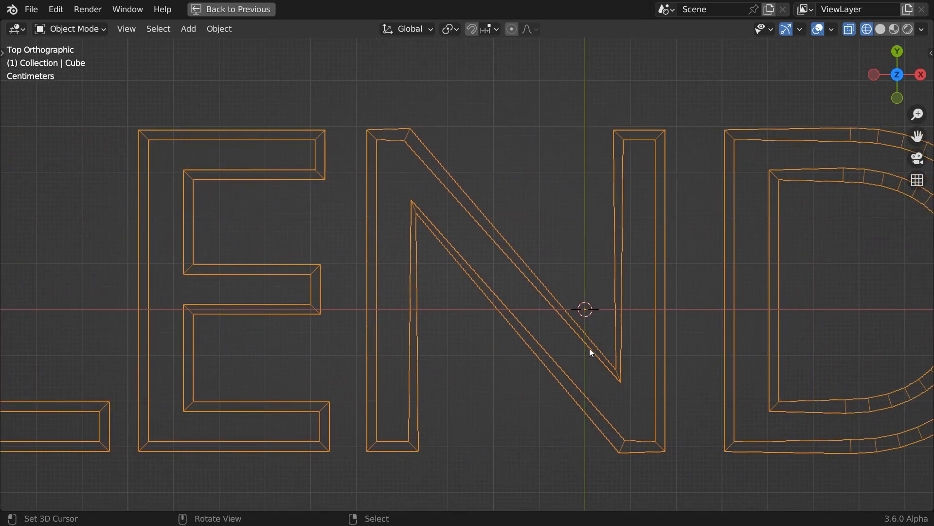
mouse_move(621, 334)
mouse_down()
mouse_move(618, 403)
mouse_move(634, 358)
mouse_up()
drag(602, 418, 586, 428)
mouse_move(740, 102)
mouse_down()
mouse_move(774, 223)
mouse_move(707, 127)
mouse_up()
drag(418, 112, 341, 164)
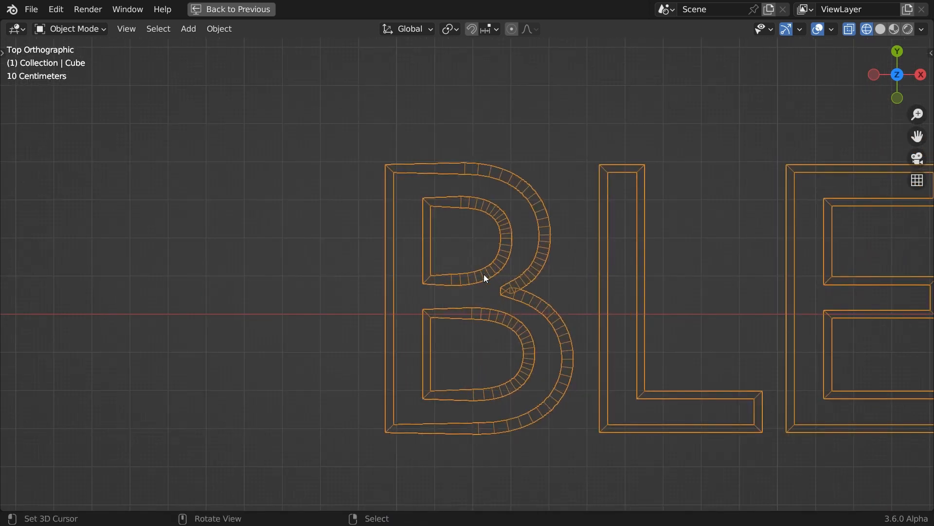
Circle the outer corners and a lower inner corner of the letter B with annotations.
scroll(485, 279, up, 3)
scroll(485, 278, down, 1)
mouse_move(343, 128)
mouse_down()
mouse_move(323, 171)
mouse_move(316, 135)
mouse_up()
drag(340, 405, 327, 427)
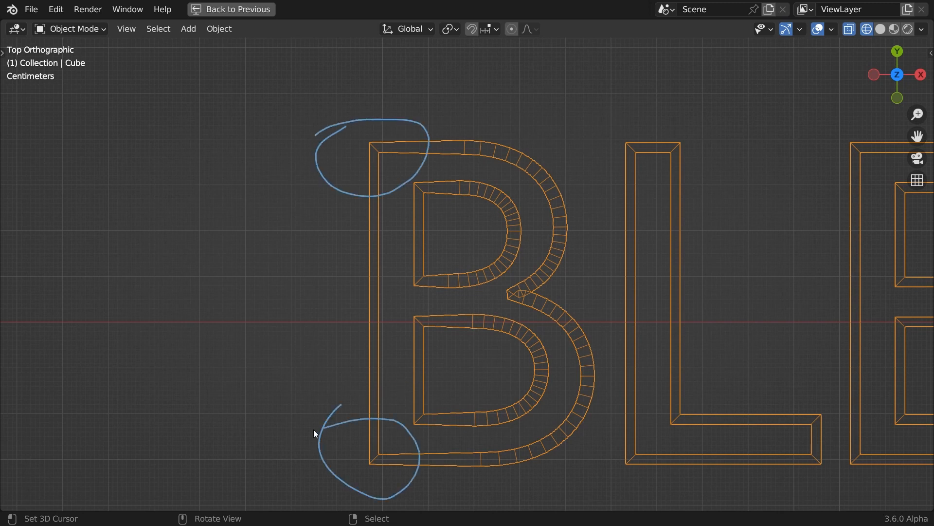
drag(431, 394, 452, 387)
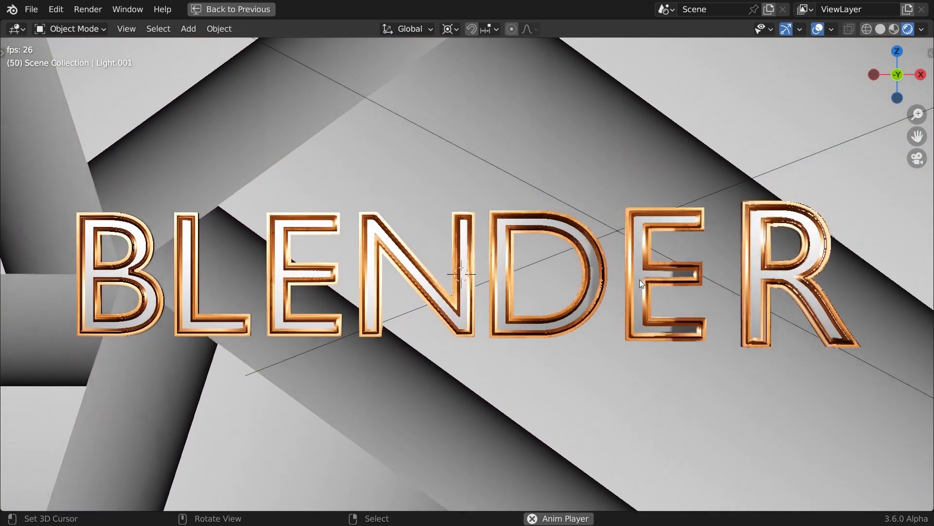
Stop the animation playback and inspect the rendered BLENDER text from different angles and distances.
key(space)
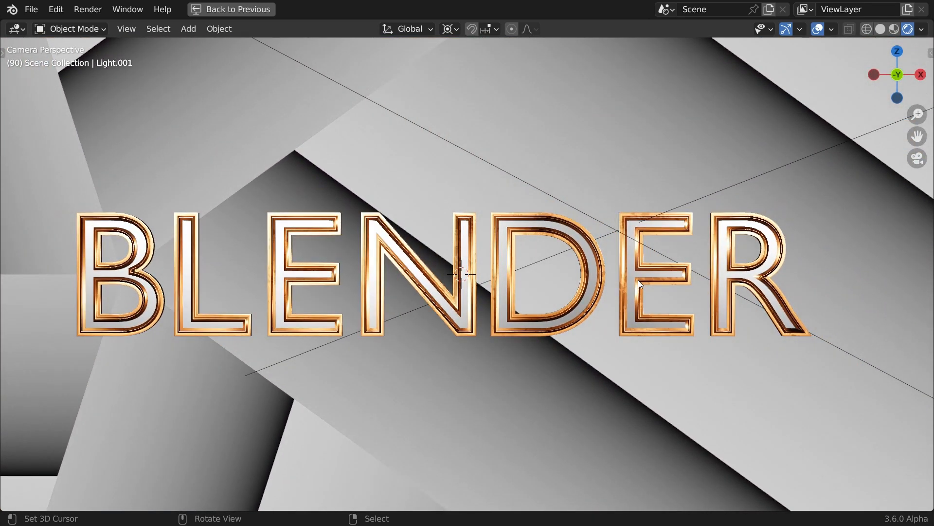
middle_drag(302, 298, 489, 264)
scroll(433, 311, up, 2)
scroll(463, 288, down, 2)
scroll(488, 264, up, 2)
scroll(489, 264, down, 2)
middle_drag(414, 271, 527, 277)
scroll(488, 275, down, 2)
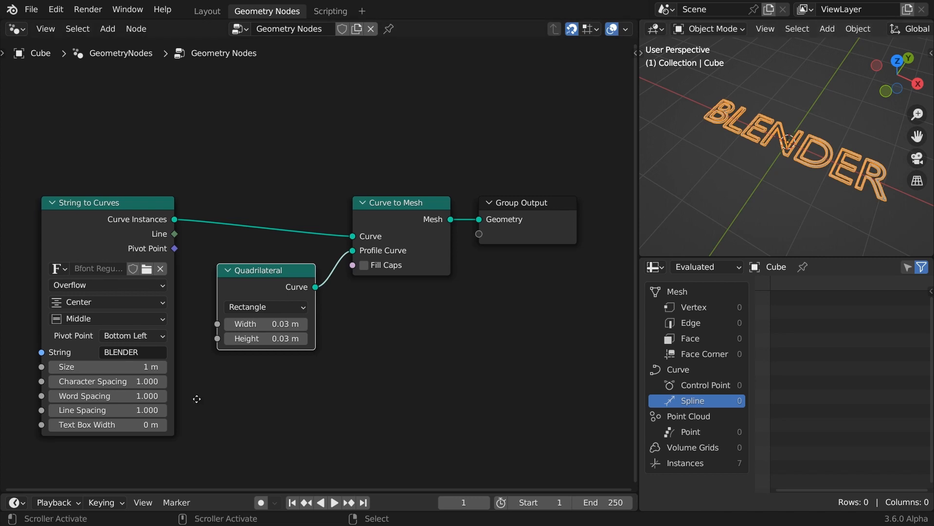
Insert a Realize Instances node after the Curve Instances output of String to Curves.
middle_drag(194, 399, 342, 398)
drag(302, 222, 159, 227)
text(realiz)
key(Return)
click(190, 223)
drag(189, 223, 186, 217)
Insert a Resample Curve node between Realize Instances and Curve to Mesh and set its mode to Evaluated.
click(262, 229)
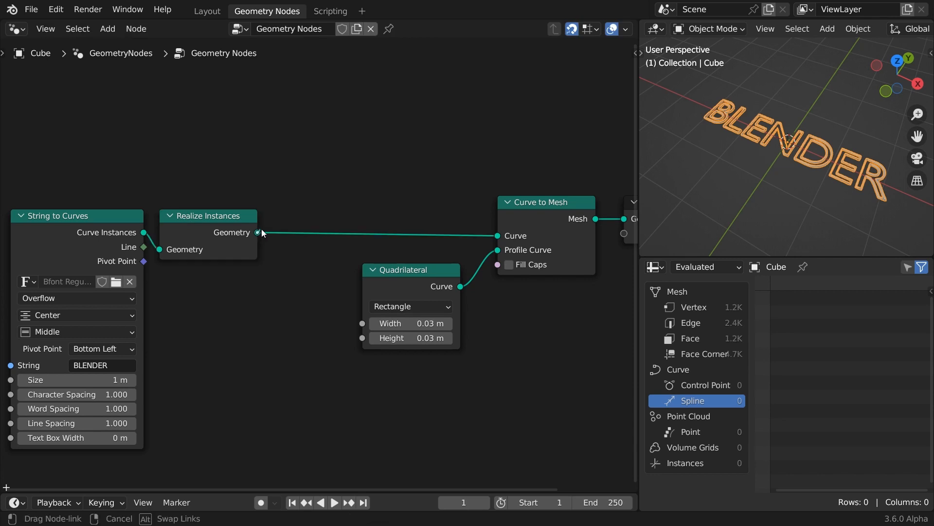
key(shift+a)
text(resam)
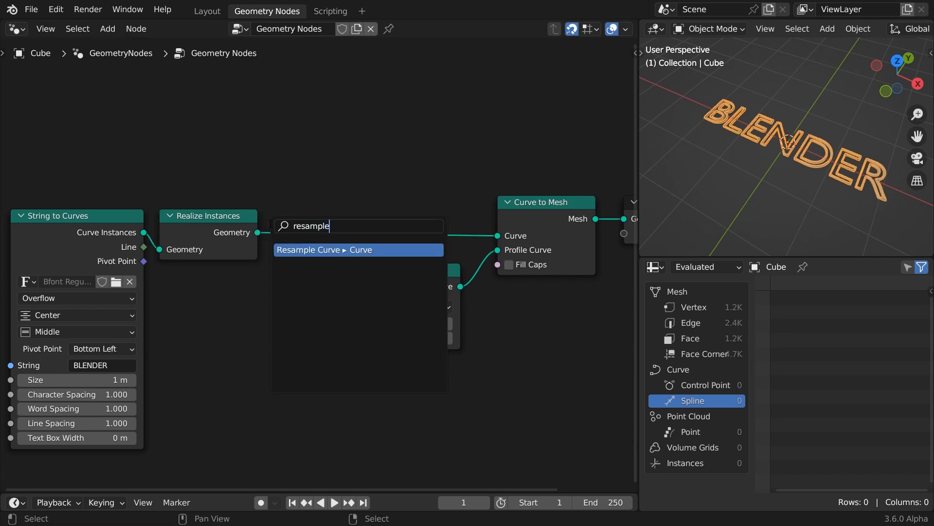
text(ple)
key(Return)
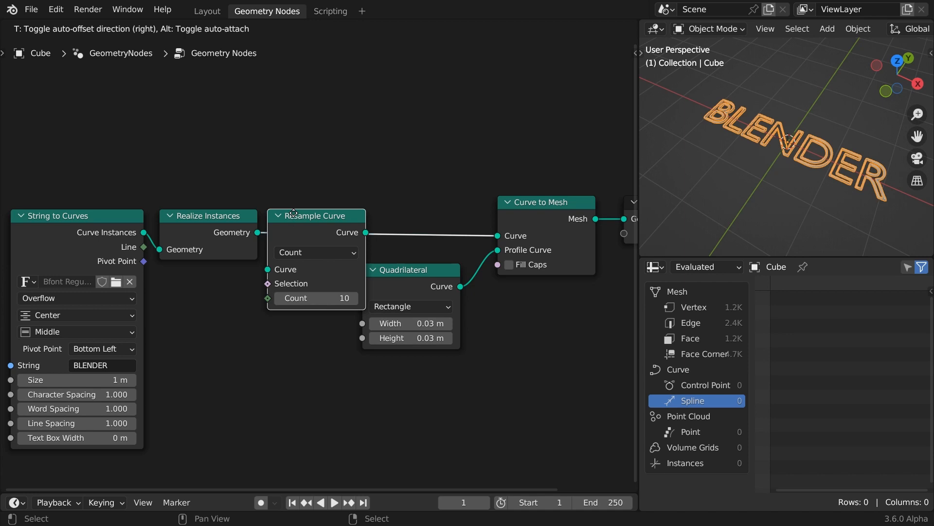
click(274, 228)
click(317, 253)
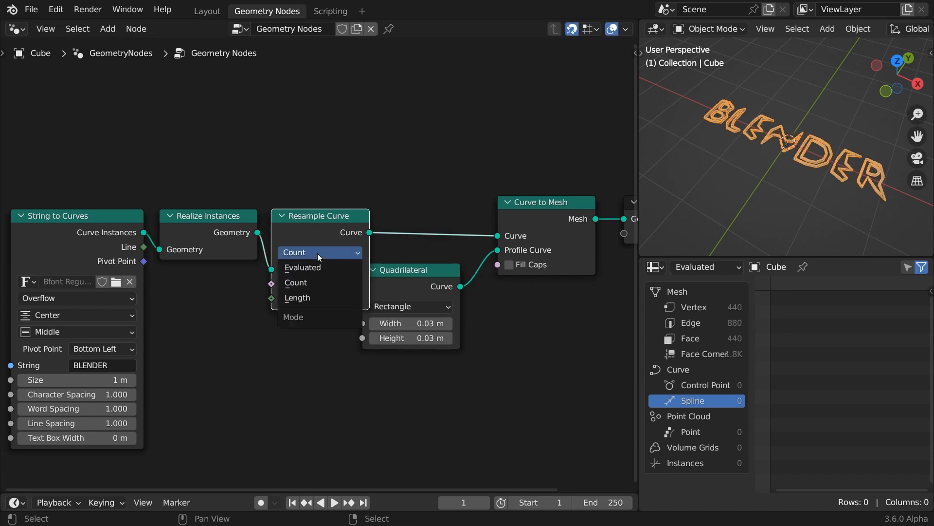
click(310, 265)
Move Resample Curve and its upstream nodes horizontally away from Quadrilateral, and maximize the node editor.
key(l)
key(l)
key(g)
key(x)
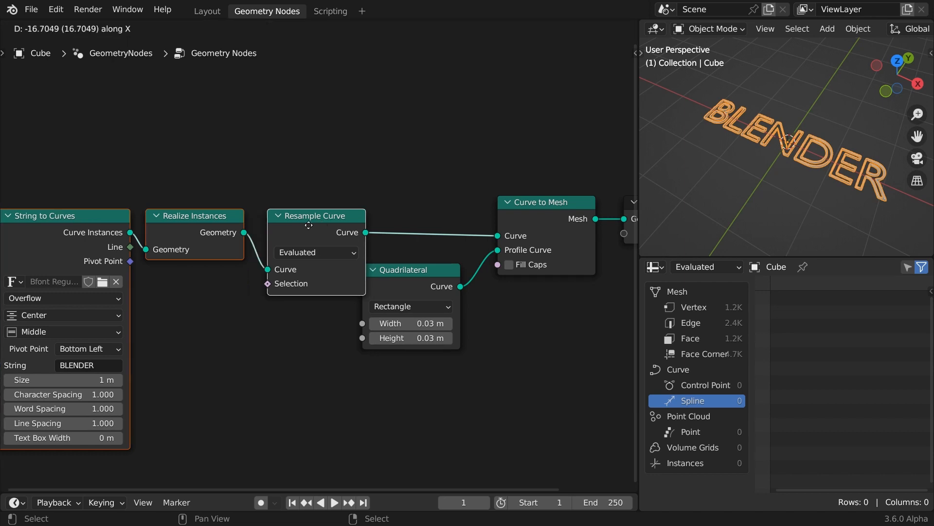
click(96, 225)
key(ctrl+space)
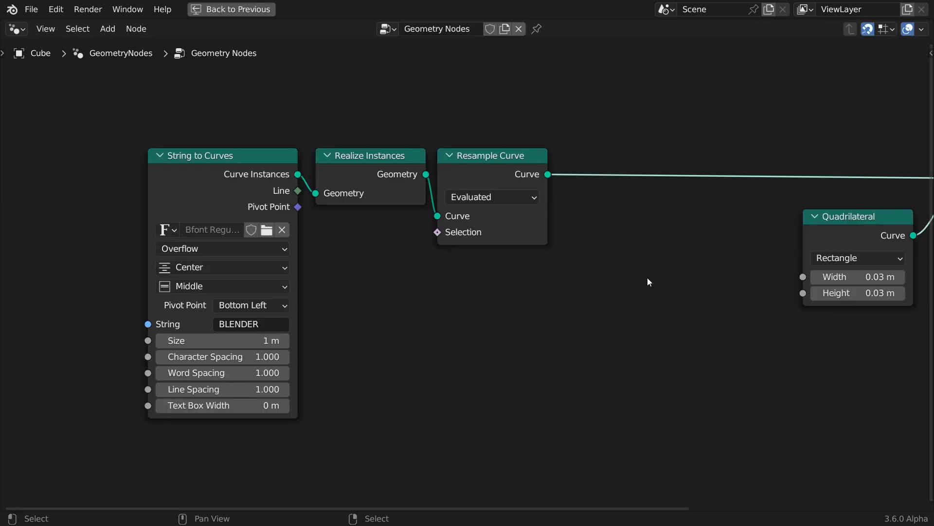
Insert a Set Spline Type node after Resample Curve and set its type to Bezier.
drag(546, 171, 561, 164)
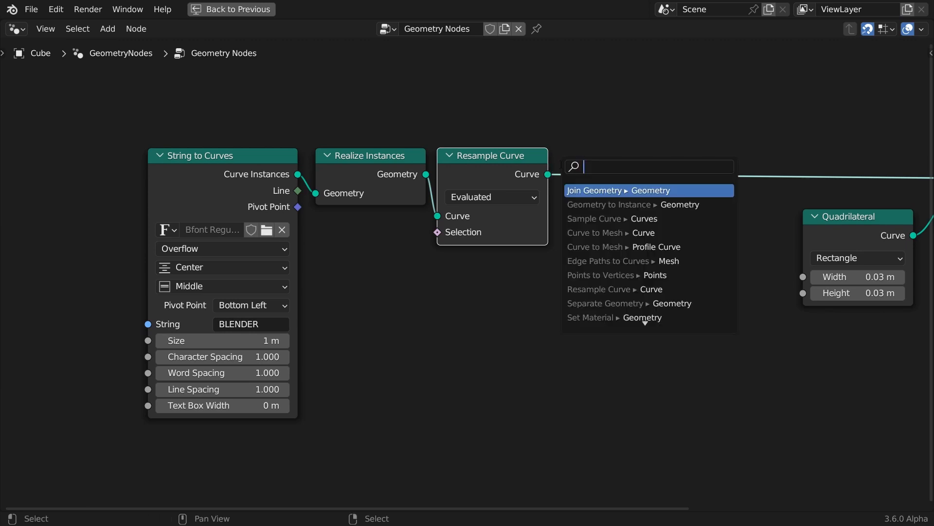
text(type)
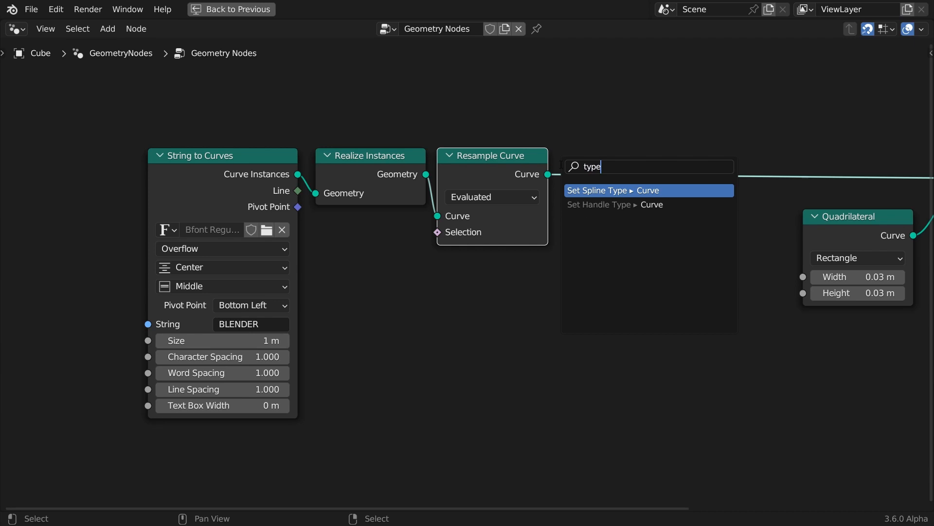
key(Return)
click(560, 164)
alt+drag(588, 161, 597, 153)
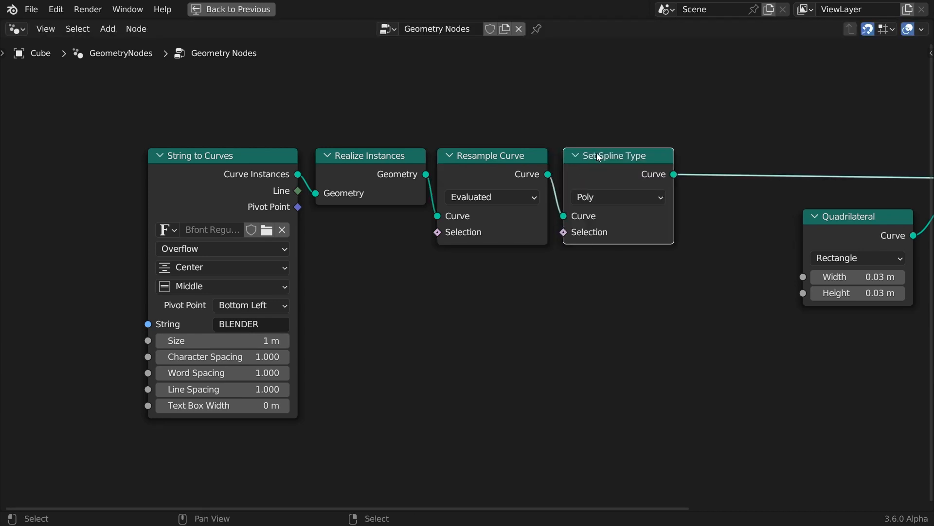
click(612, 196)
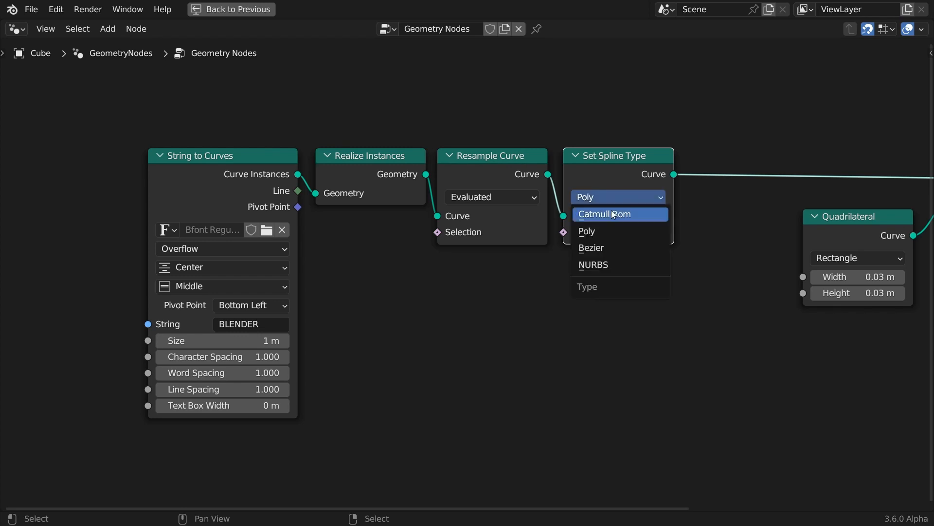
click(612, 248)
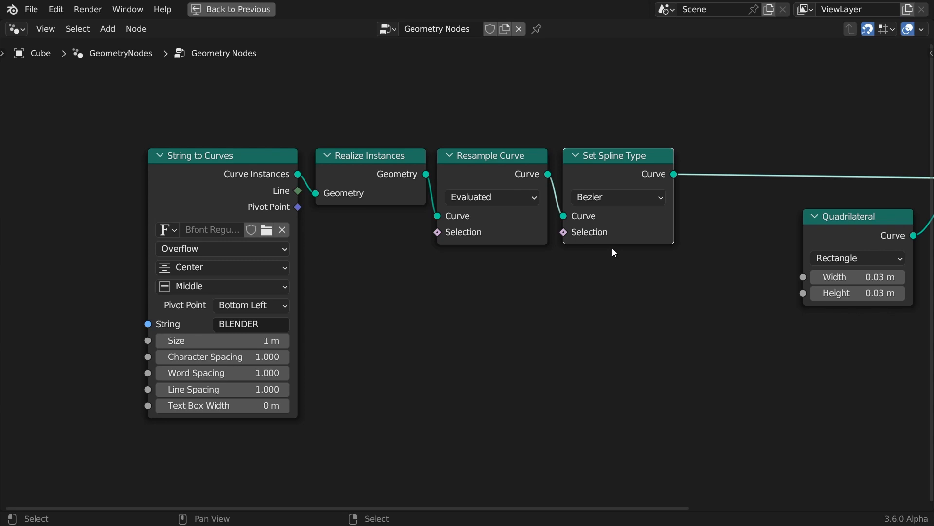
Add a Curve Handle Positions node below String to Curves with Relative enabled.
middle_drag(581, 405, 544, 362)
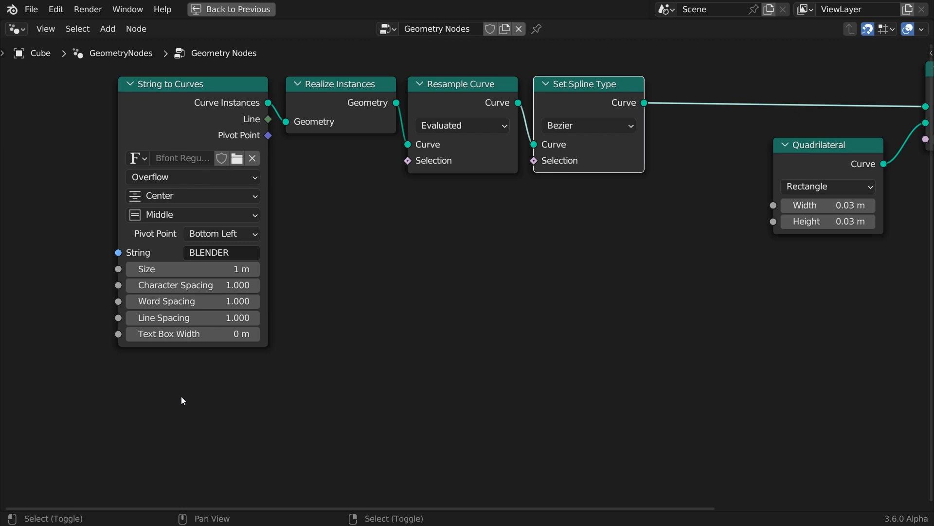
key(shift+a)
mouse_move(248, 317)
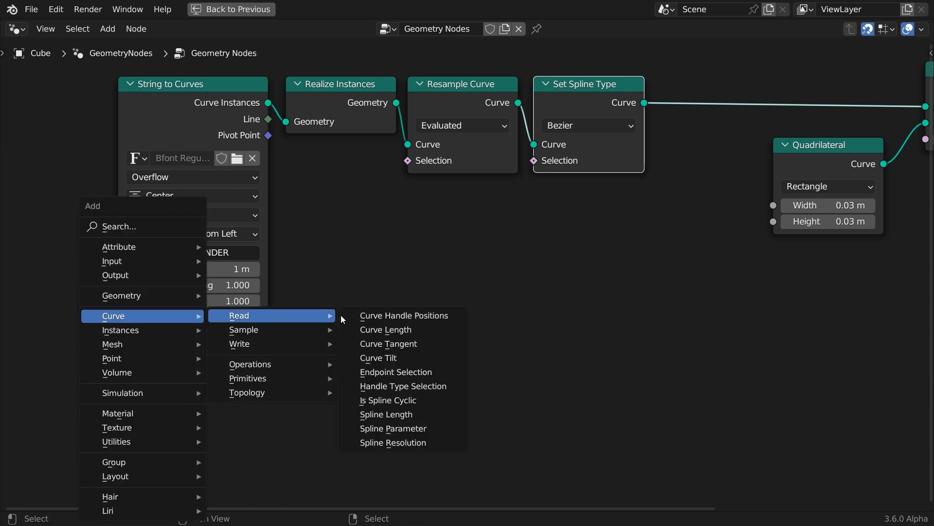
click(443, 315)
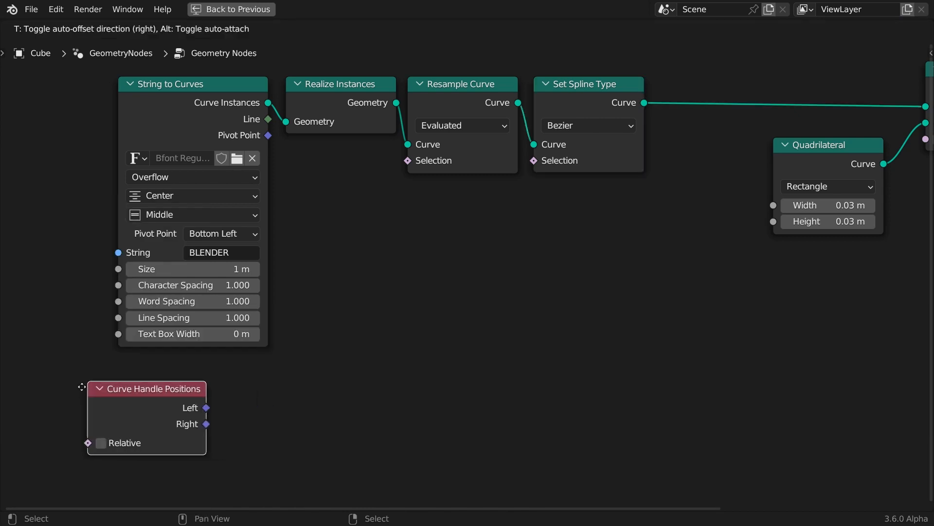
click(28, 418)
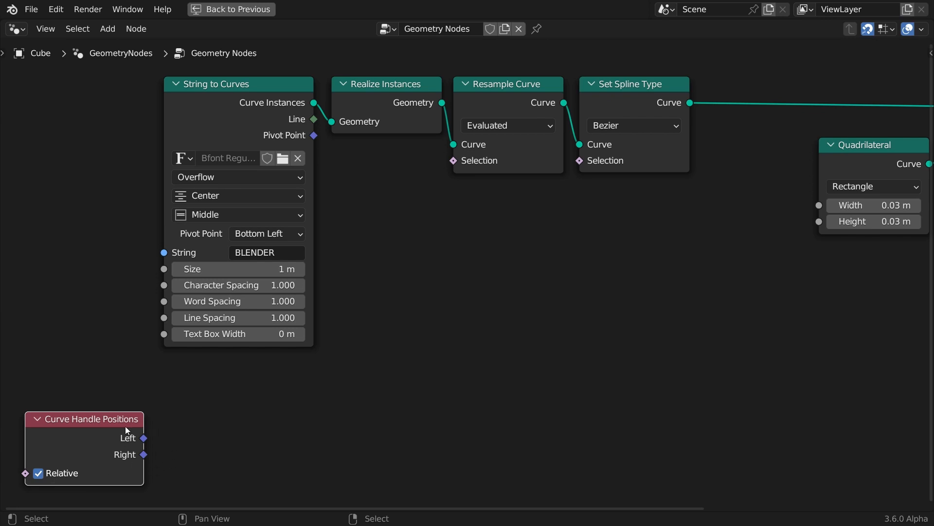
Connect the Right output of Curve Handle Positions to a new Vector Math node set to Normalize.
drag(134, 447, 167, 429)
text(norma)
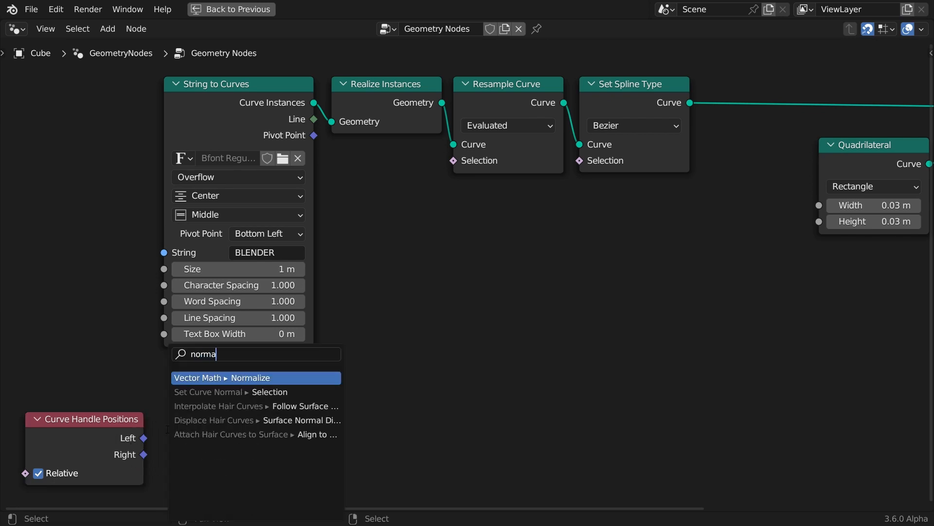
key(Return)
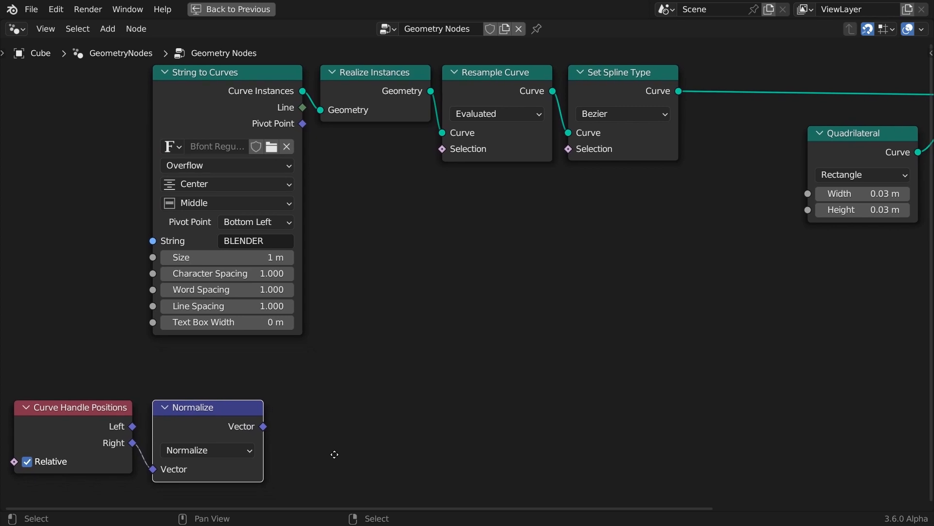
Connect Normalize to a new Dot Product node and move the linked nodes up under String to Curves.
drag(263, 426, 258, 460)
text(dot)
key(Return)
click(291, 413)
key(l)
key(l)
key(g)
key(y)
click(292, 366)
Add a Curve Tangent node feeding the second Vector input of Dot Product.
text(tang)
key(Down)
key(Return)
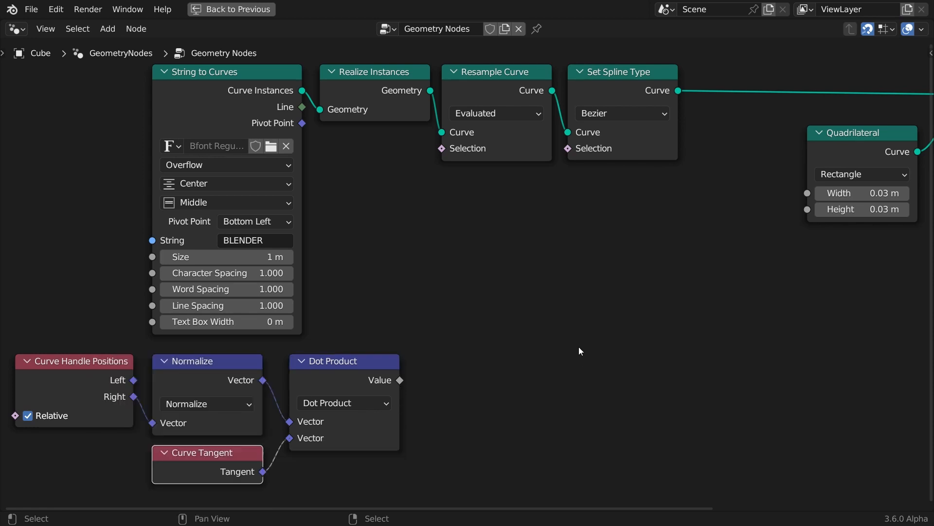
Sketch an annotation of two axes and a slanted vector with its dashed projection onto the horizontal axis.
drag(575, 261, 576, 429)
drag(476, 400, 850, 394)
mouse_move(574, 401)
mouse_down()
mouse_move(721, 303)
mouse_move(726, 326)
mouse_up()
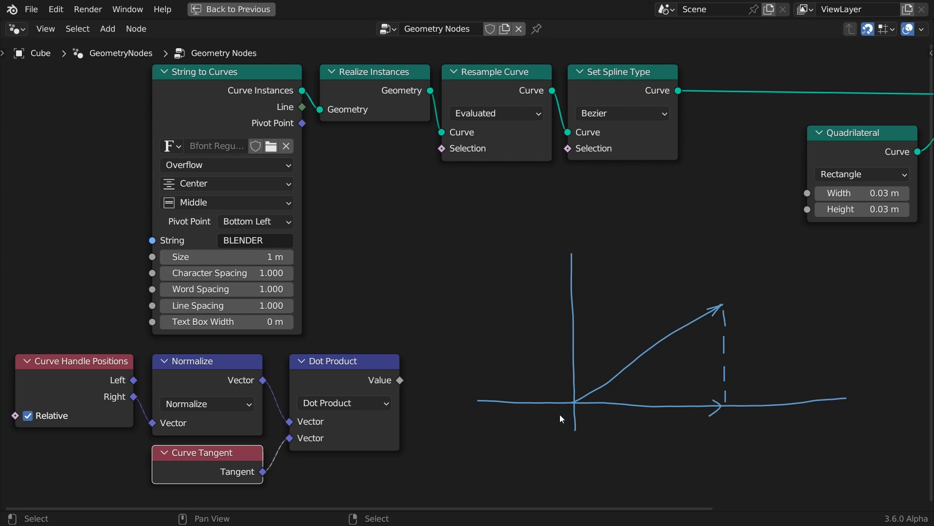
click(571, 396)
mouse_move(575, 405)
mouse_down()
mouse_move(581, 415)
mouse_move(704, 423)
mouse_up()
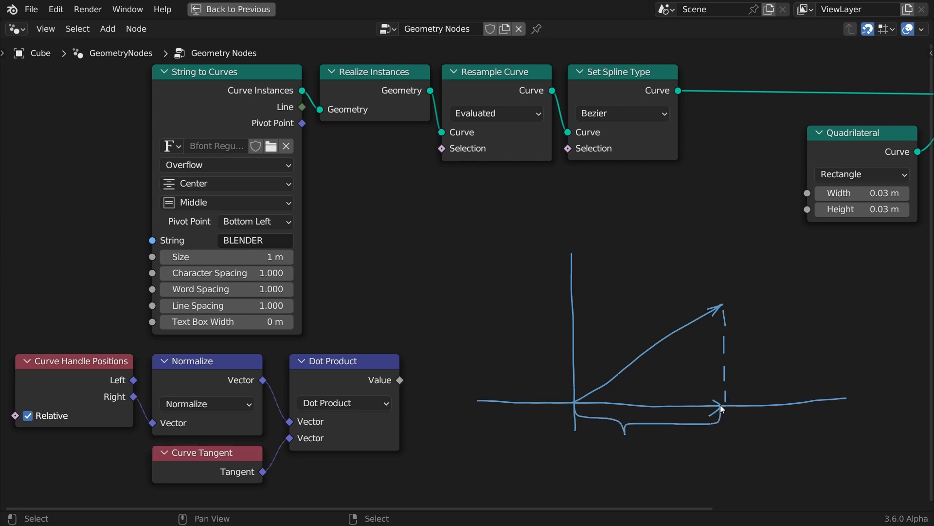
drag(576, 406, 724, 405)
Undo all annotation strokes of the vector projection sketch.
key(ctrl+z)
key(ctrl+z)
key(ctrl+z)
key(ctrl+z)
key(ctrl+z)
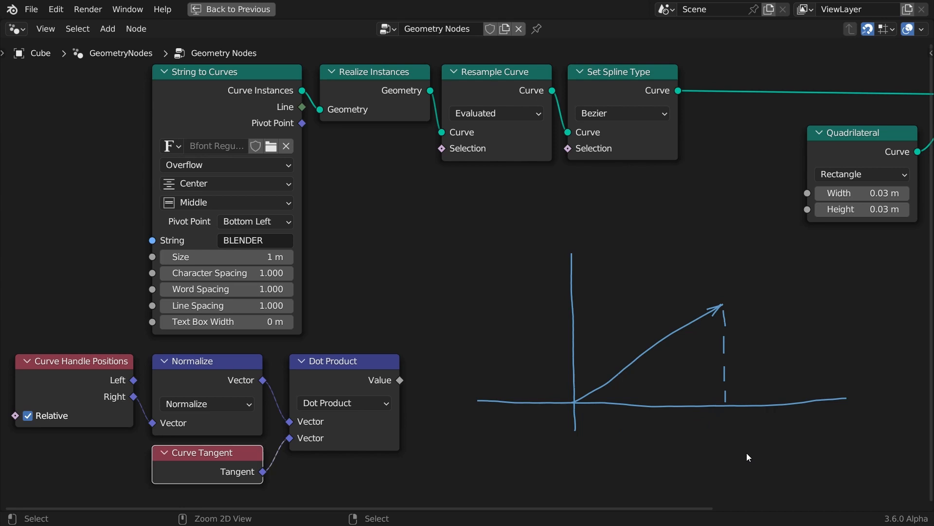
key(ctrl+z)
key(ctrl+z)
key(ctrl+z)
key(ctrl+z)
key(ctrl+z)
key(ctrl+z)
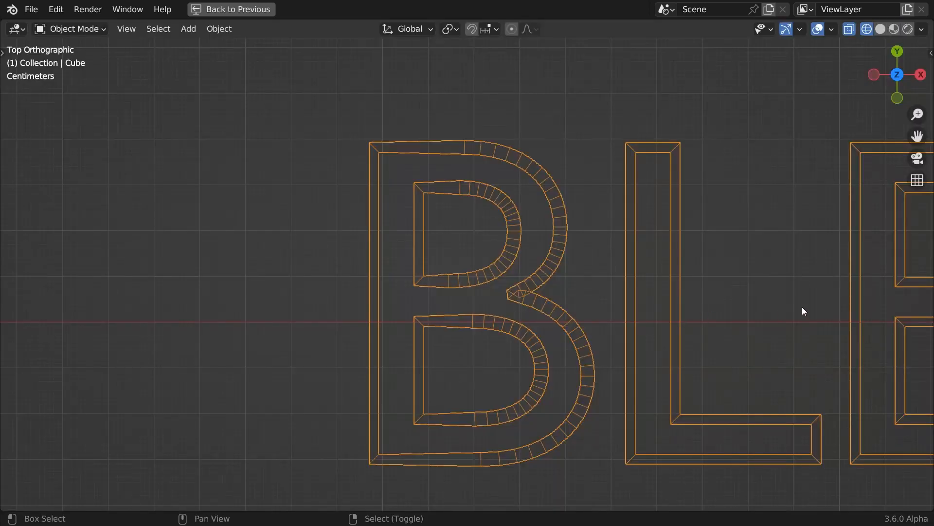
Mark the sharp corners of the letters N, D and B with annotations in the top wireframe view.
shift+middle_drag(804, 311, 68, 292)
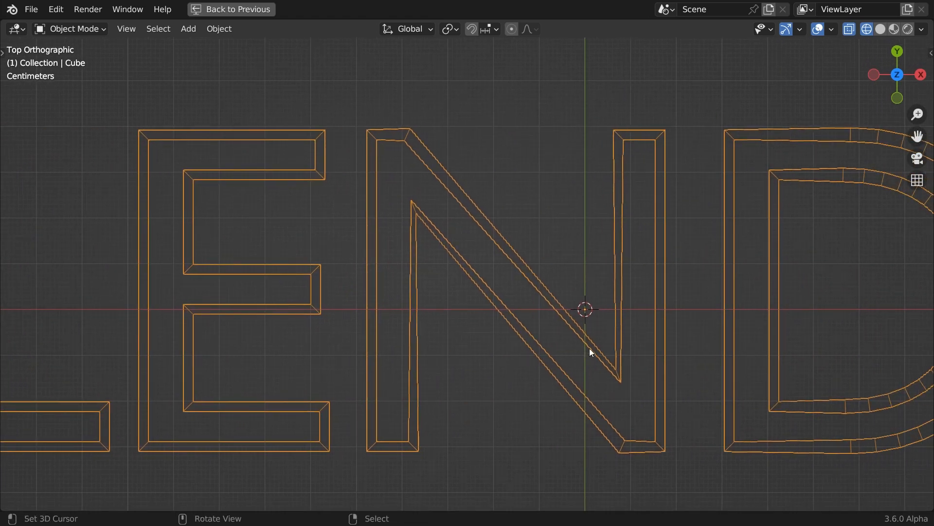
mouse_move(590, 341)
mouse_down()
mouse_move(589, 382)
mouse_move(611, 335)
mouse_up()
mouse_move(584, 430)
mouse_down()
mouse_move(710, 421)
mouse_move(584, 432)
mouse_up()
mouse_move(728, 108)
mouse_down()
mouse_move(708, 146)
mouse_move(730, 113)
mouse_up()
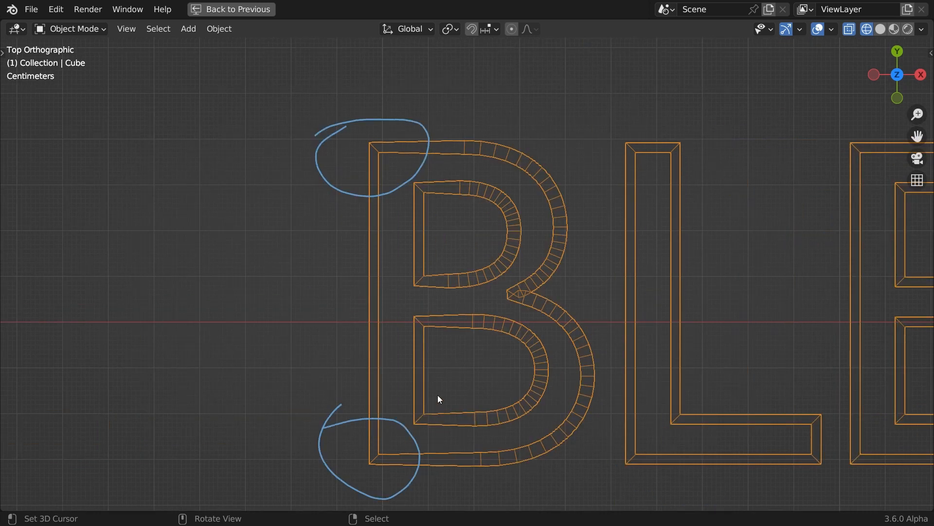
drag(434, 396, 452, 388)
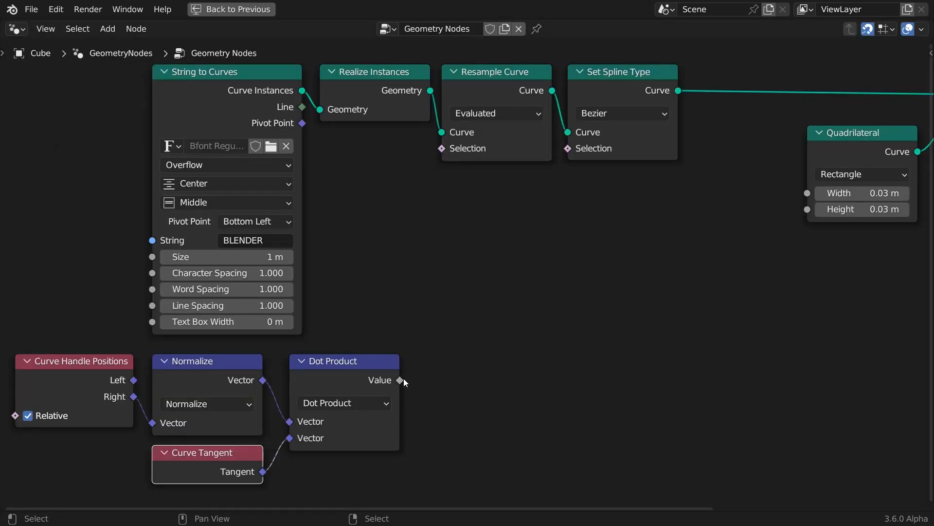
Add a Divide math node with first value 1 and the Dot Product result as its divisor.
drag(404, 381, 418, 366)
text(divide)
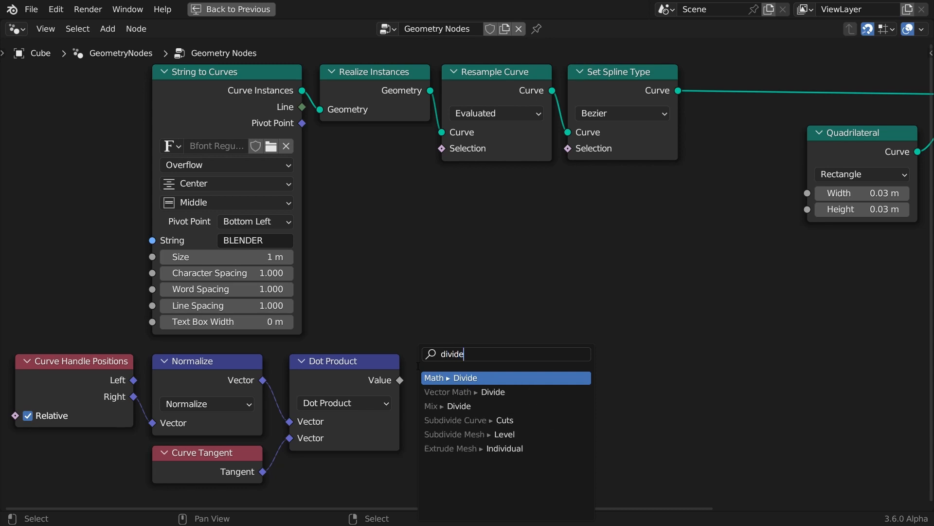
key(Return)
drag(427, 440, 427, 456)
double_click(477, 439)
text(1)
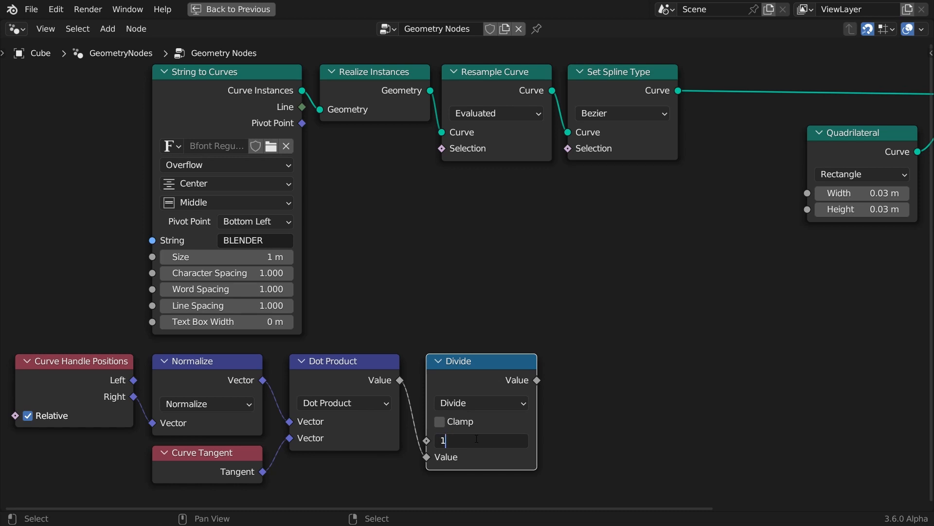
key(Return)
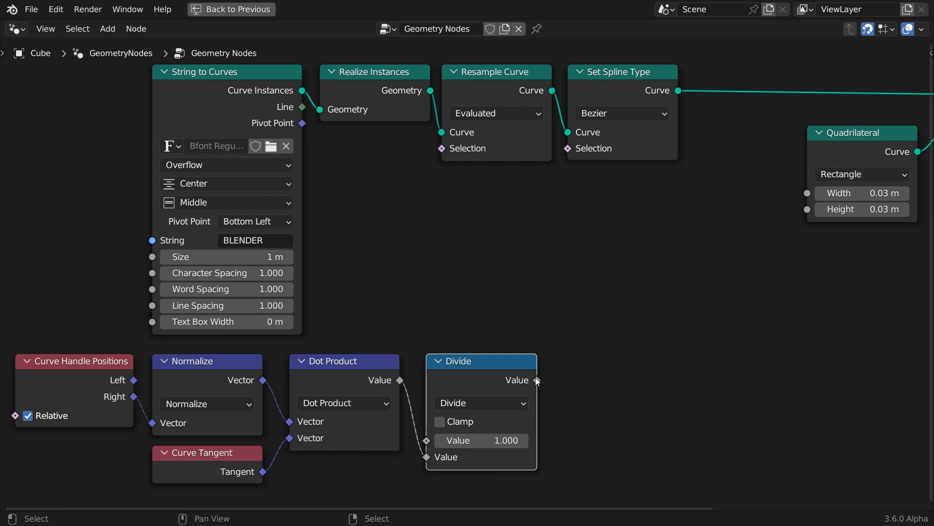
Add a Combine XYZ node with the Divide result feeding X and Y, and set Z to 1.
drag(539, 380, 559, 367)
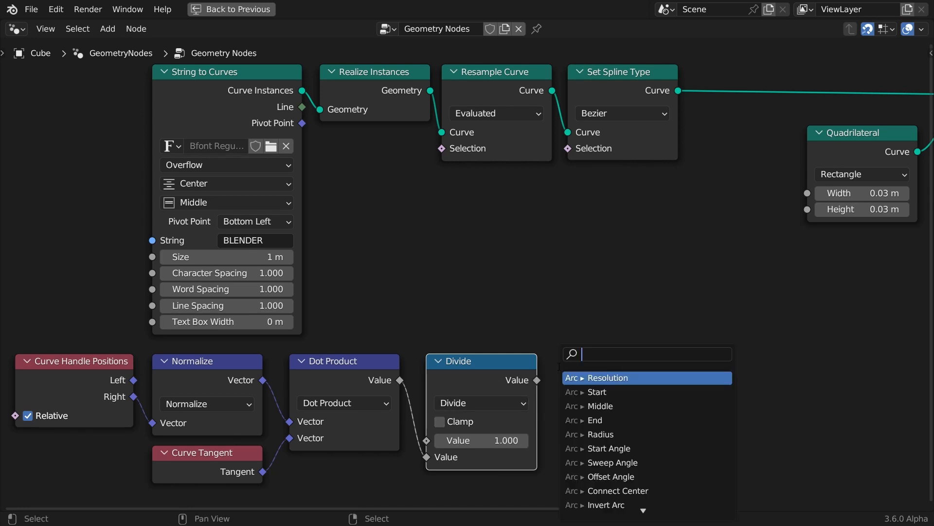
text(combin)
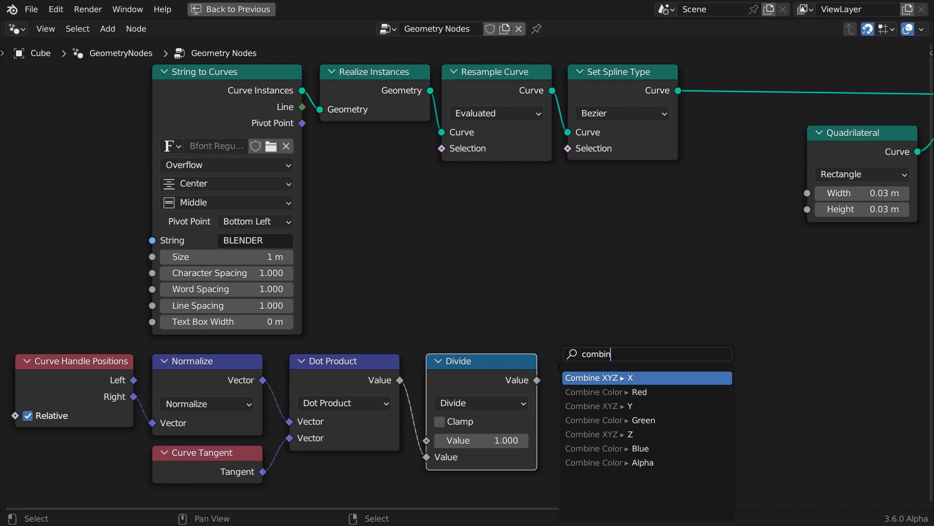
key(Return)
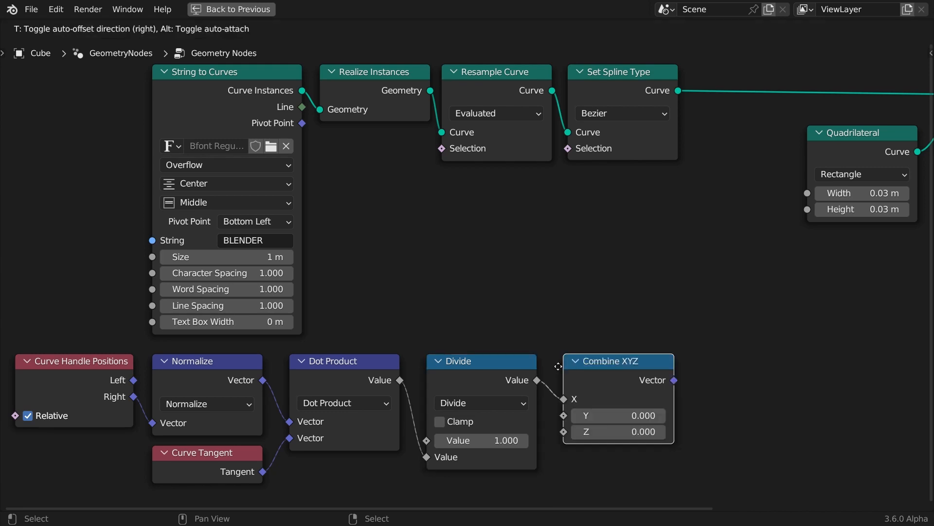
click(558, 366)
drag(537, 379, 565, 415)
click(629, 431)
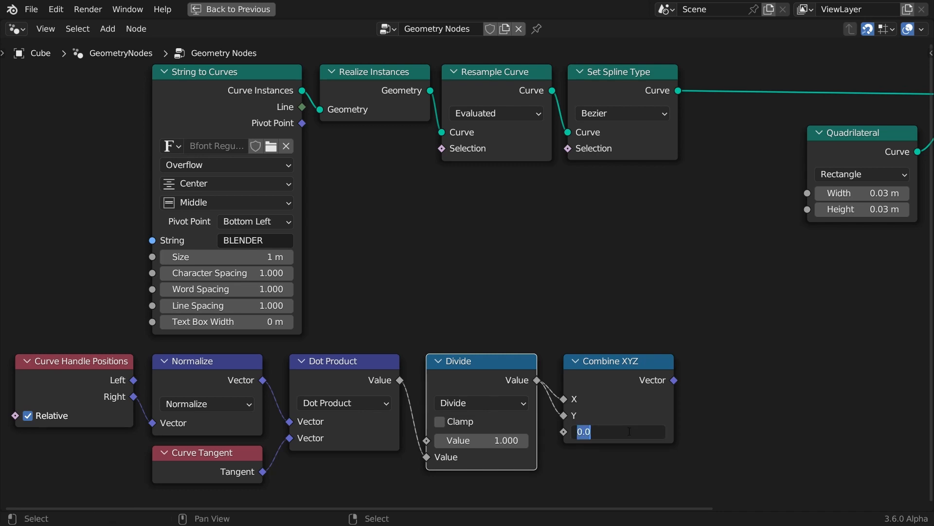
key(Return)
Insert a Vector-type Capture Attribute node after Set Spline Type and feed its Value from the Combine XYZ vector.
middle_drag(858, 325, 524, 343)
drag(364, 100, 380, 92)
text(captur)
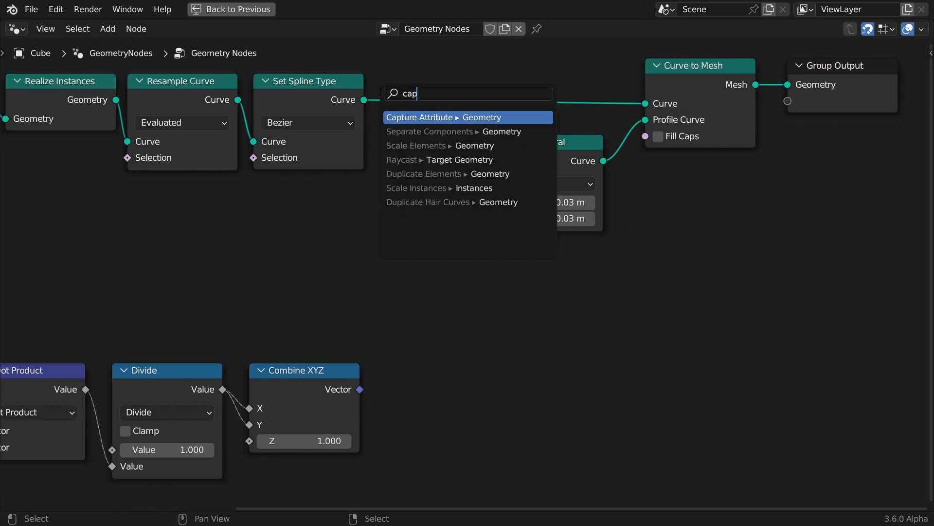
key(Return)
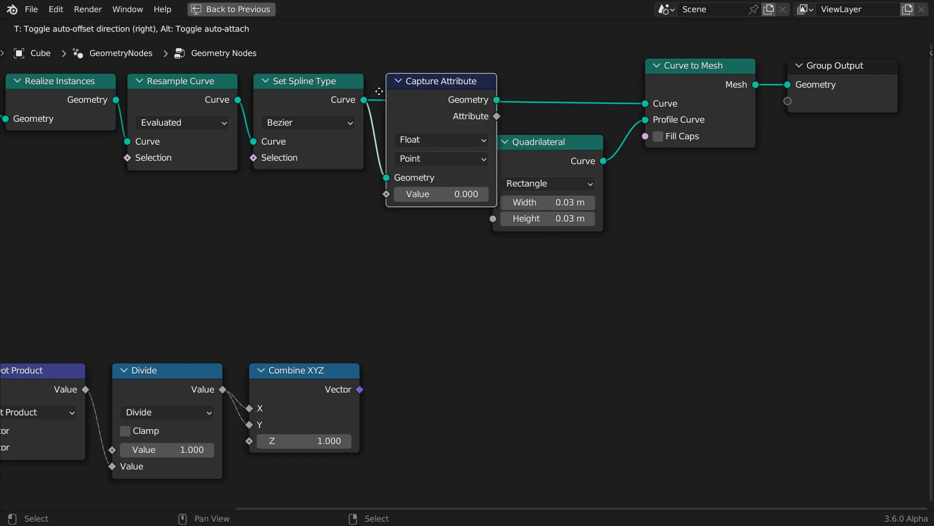
click(379, 92)
click(466, 139)
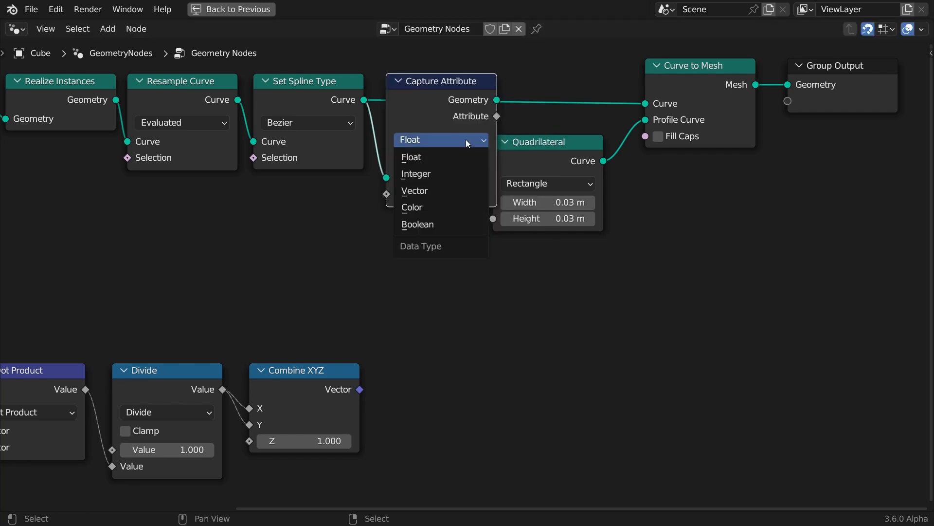
click(457, 192)
drag(360, 390, 388, 193)
drag(444, 91, 445, 76)
Put the Capture Attribute node in a frame labelled Scale Up.
click(443, 73)
key(ctrl+j)
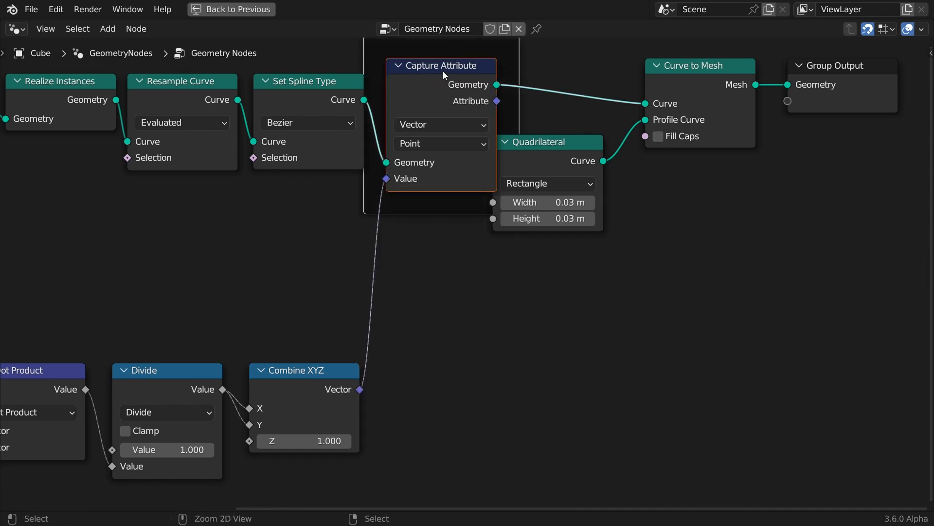
middle_drag(558, 282, 510, 321)
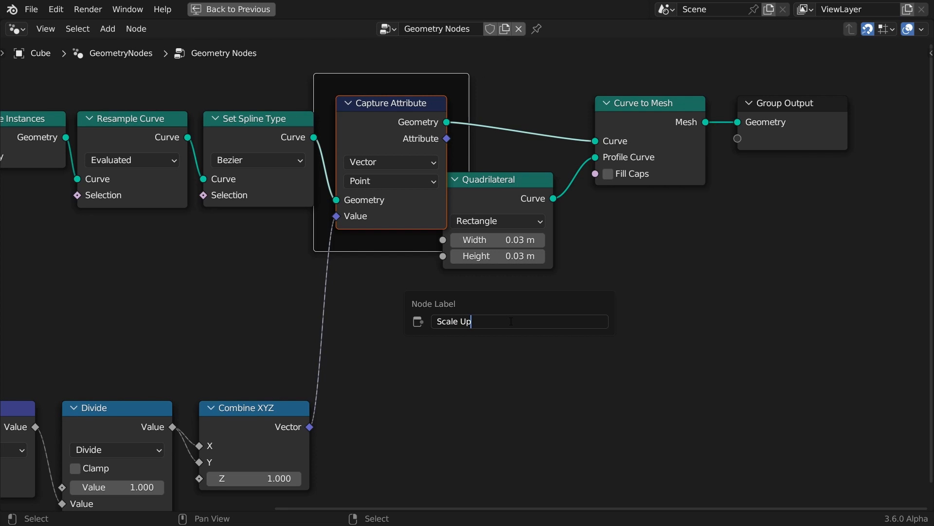
key(Return)
Make room after the Scale Up frame and insert a second Capture Attribute node set to Vector before Curve to Mesh.
drag(759, 292, 528, 141)
key(g)
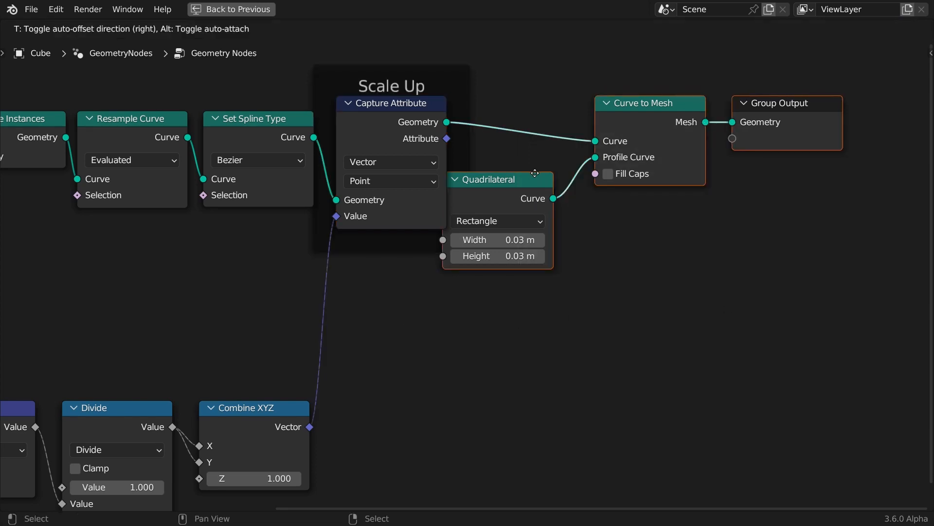
key(x)
click(812, 150)
drag(448, 128, 492, 112)
text(capture)
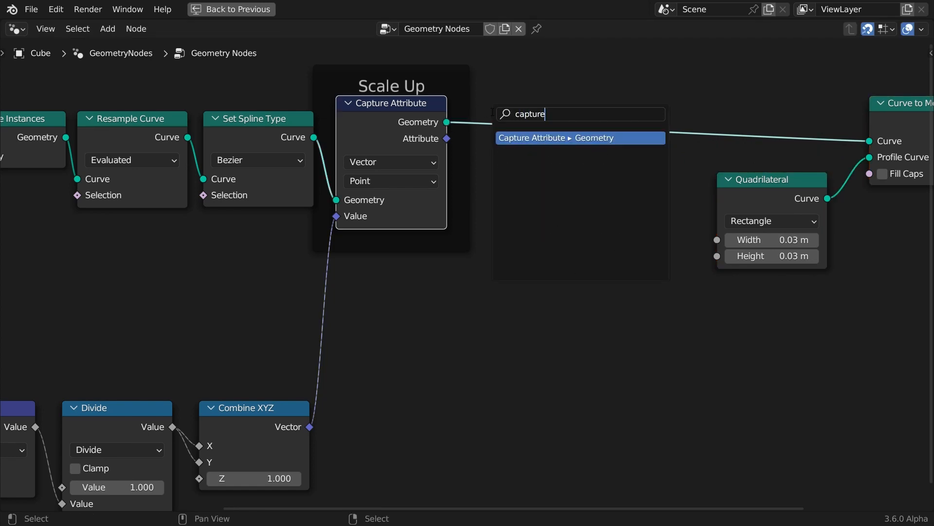
key(Return)
click(574, 162)
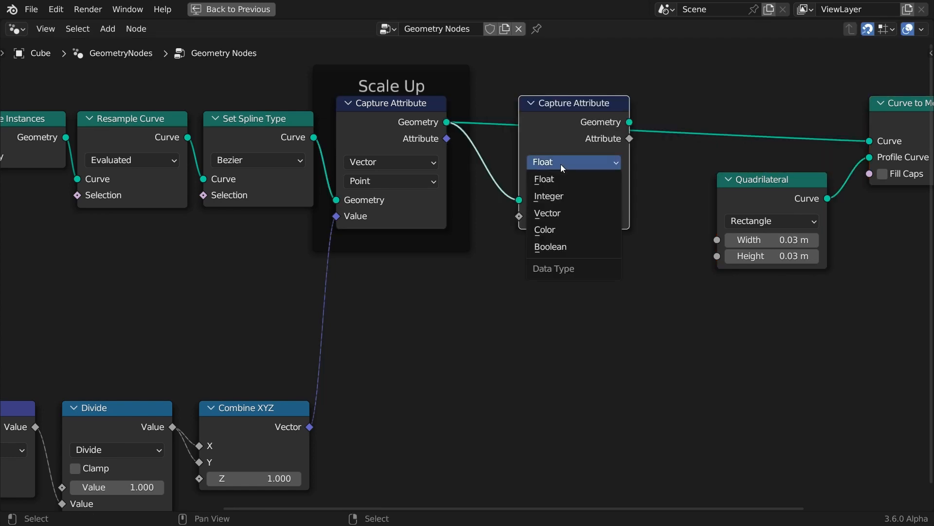
click(567, 217)
drag(553, 111, 553, 111)
Add a Position node feeding the Value input of the second Capture Attribute.
drag(519, 216, 440, 288)
text(pos)
key(Return)
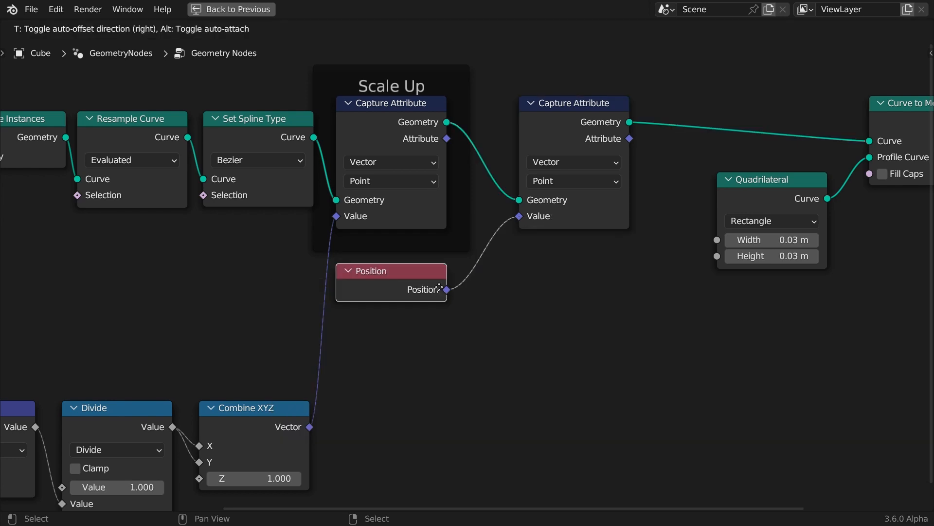
click(439, 287)
Put the second Capture Attribute node in a frame labelled Start.
drag(520, 85, 651, 298)
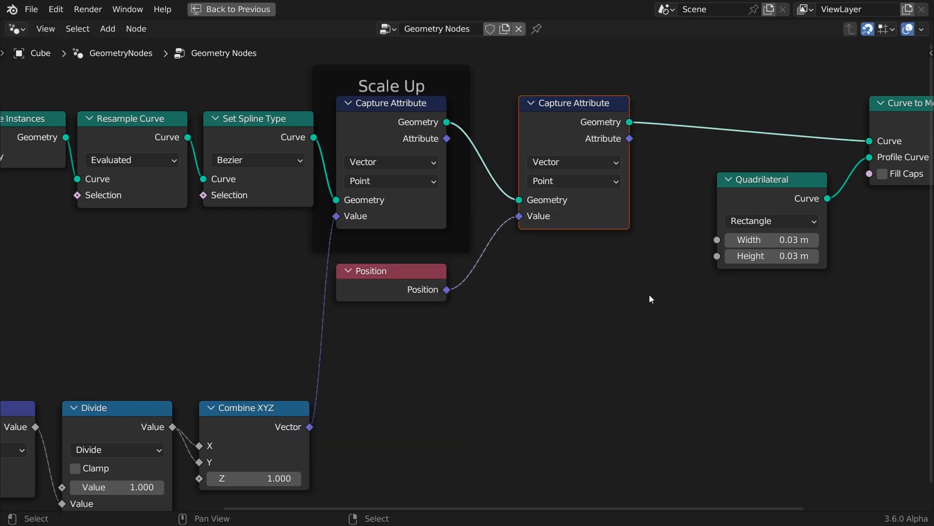
key(ctrl+j)
key(F2)
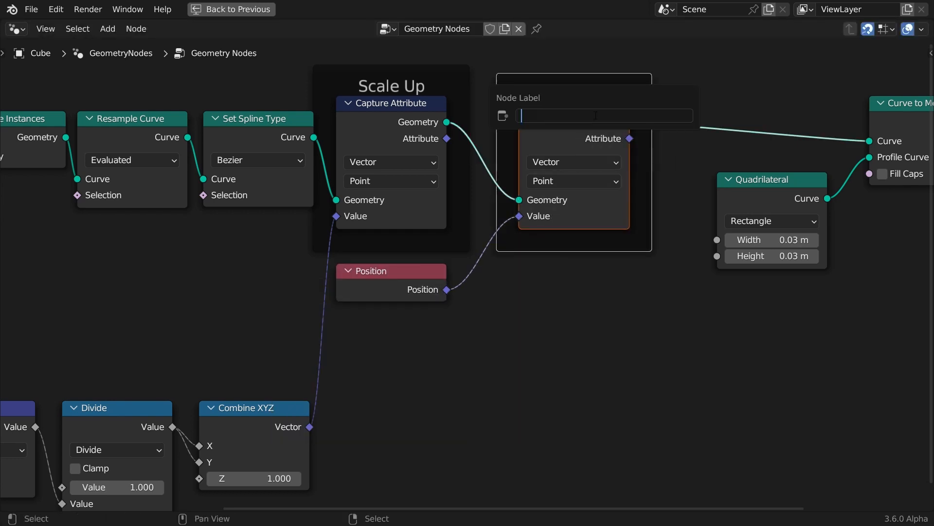
text(Sta)
key(Return)
Rearrange the graph by moving Quadrilateral, Curve to Mesh and Group Output away from the Start frame to free space.
middle_drag(838, 333, 313, 366)
drag(288, 356, 531, 167)
key(g)
click(400, 112)
middle_drag(531, 158, 644, 339)
click(657, 158)
key(g)
click(809, 342)
Insert a Set Position node between Curve to Mesh and Group Output.
scroll(352, 384, down, 3)
middle_drag(355, 391, 399, 302)
drag(592, 94, 627, 94)
text(set)
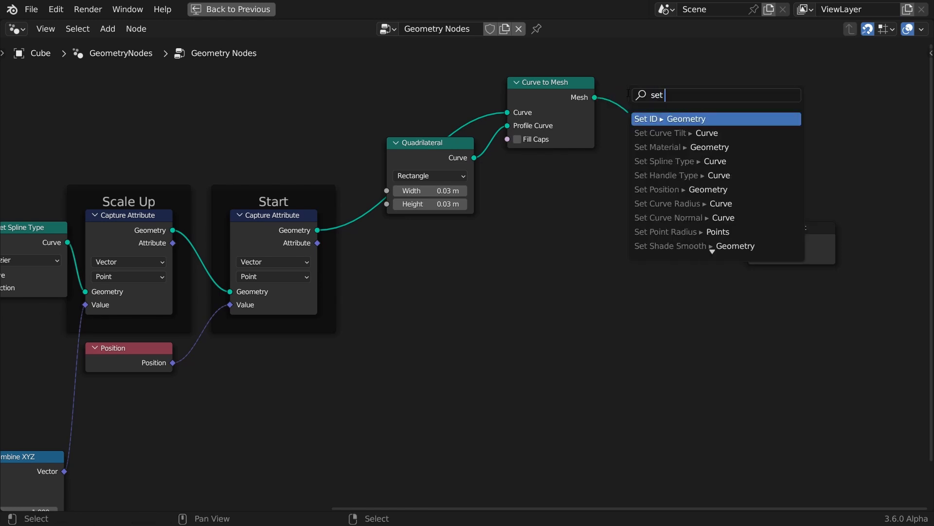
click(681, 190)
click(690, 212)
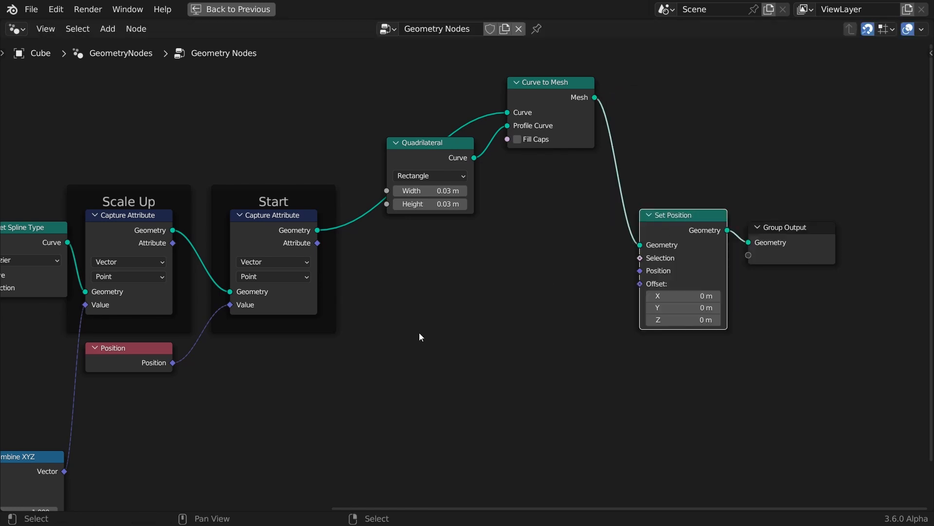
Add a vector Subtract node that takes the Start attribute first and the Position output second.
middle_drag(419, 337, 477, 263)
drag(377, 176, 428, 265)
text(sub)
click(462, 305)
drag(232, 295, 421, 319)
Add a vector Multiply node combining the Subtract result with the Scale Up attribute, routed through a reroute point.
drag(510, 272, 551, 348)
text(mult)
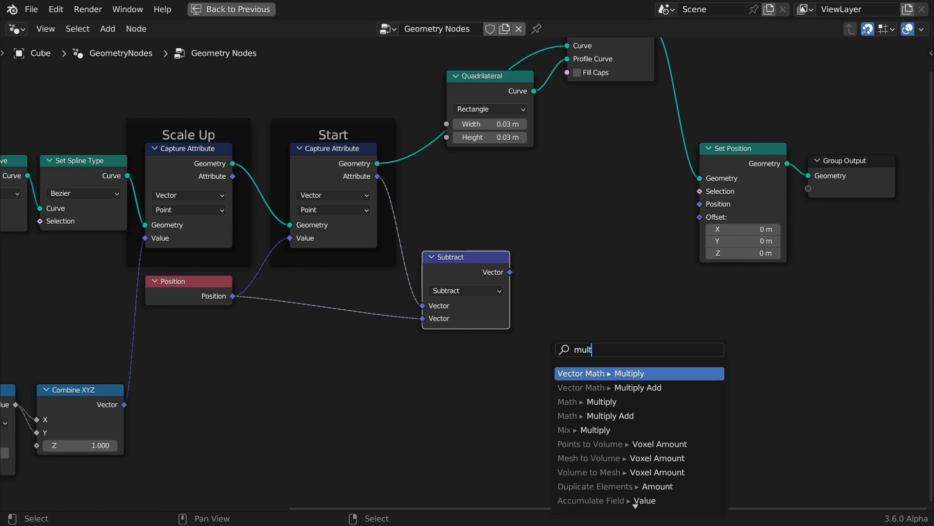
key(Return)
click(530, 322)
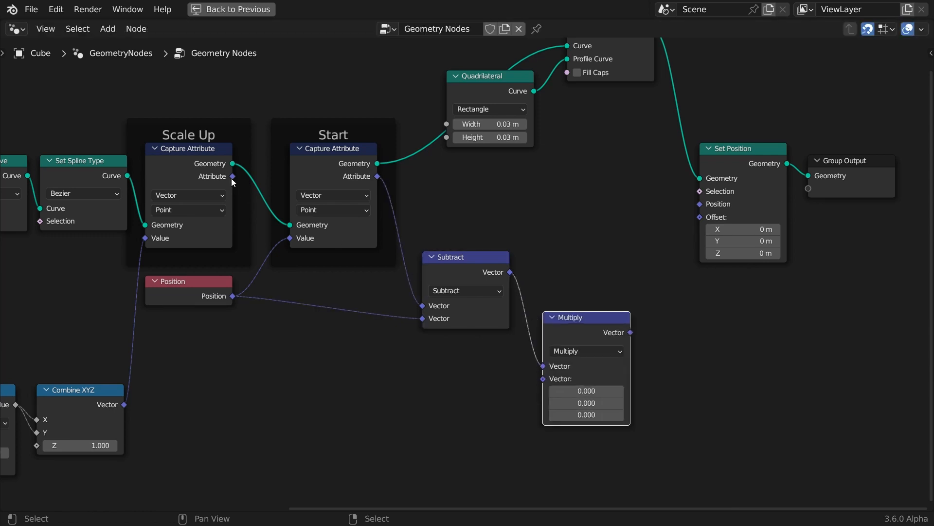
drag(232, 177, 355, 352)
text(r)
key(Return)
click(336, 385)
drag(338, 384, 548, 378)
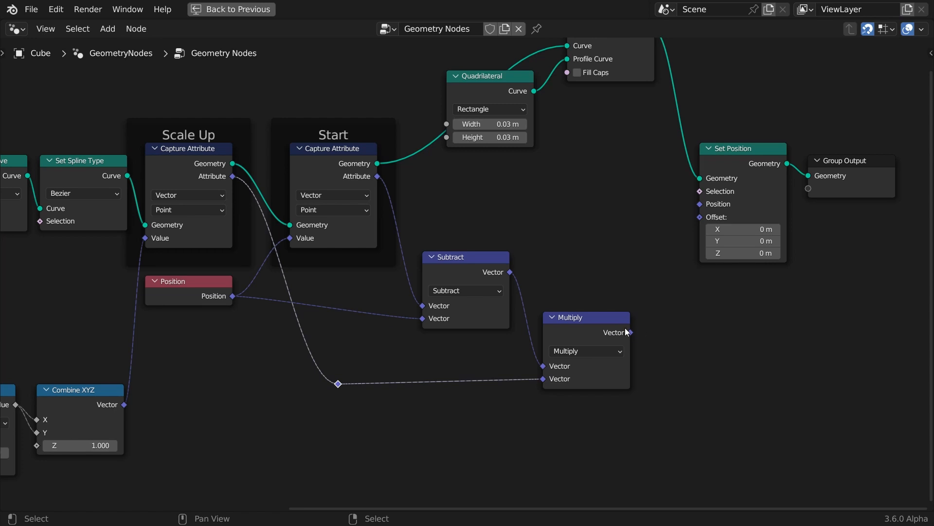
Add a vector Add node combining the Multiply result with the Start attribute, routed through a reroute point.
drag(628, 333, 669, 388)
text(add)
key(Return)
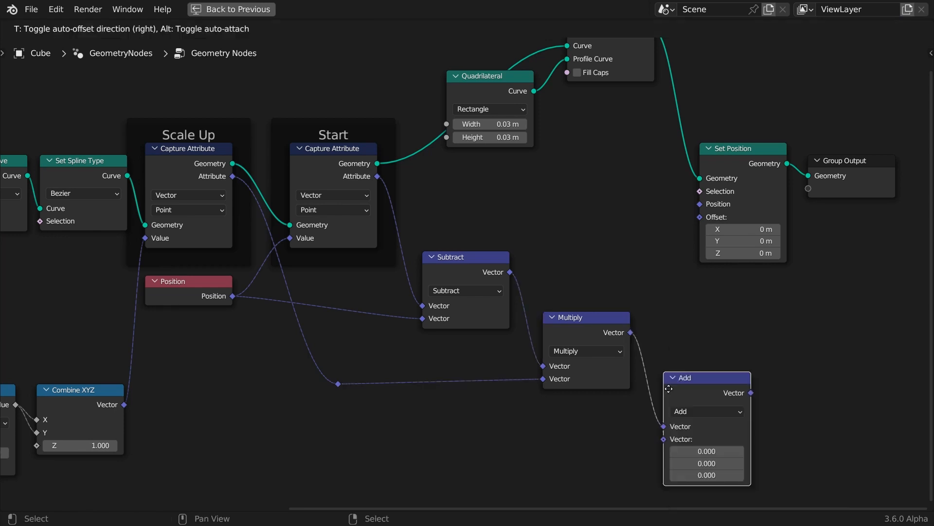
click(668, 388)
click(389, 199)
drag(377, 176, 665, 442)
text(r)
key(Return)
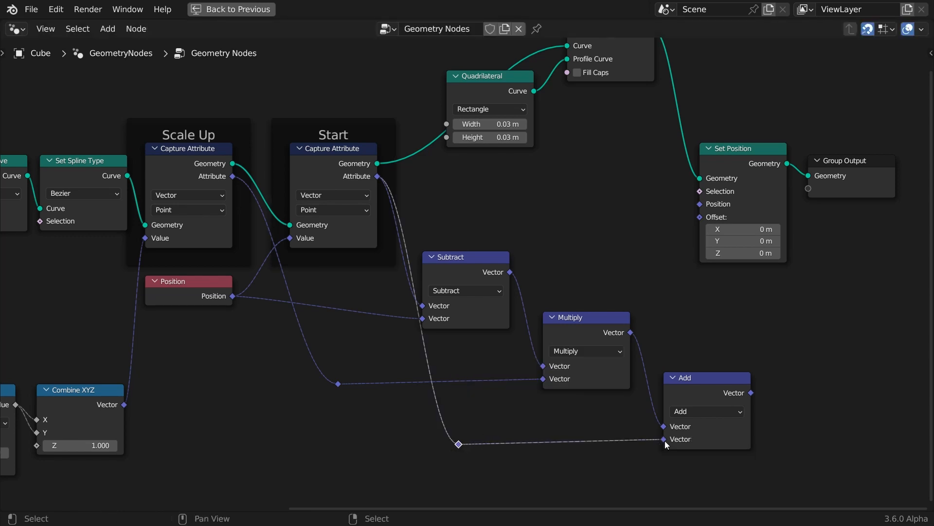
Move Set Position farther along the graph and connect the Add result to its Position input.
drag(734, 149, 843, 162)
drag(751, 392, 809, 216)
key(ctrl+space)
Shift the node chain from Curve Handle Positions to Combine XYZ along X, away from the Scale Up frame.
middle_drag(155, 410, 546, 371)
drag(513, 376, 110, 304)
key(g)
key(x)
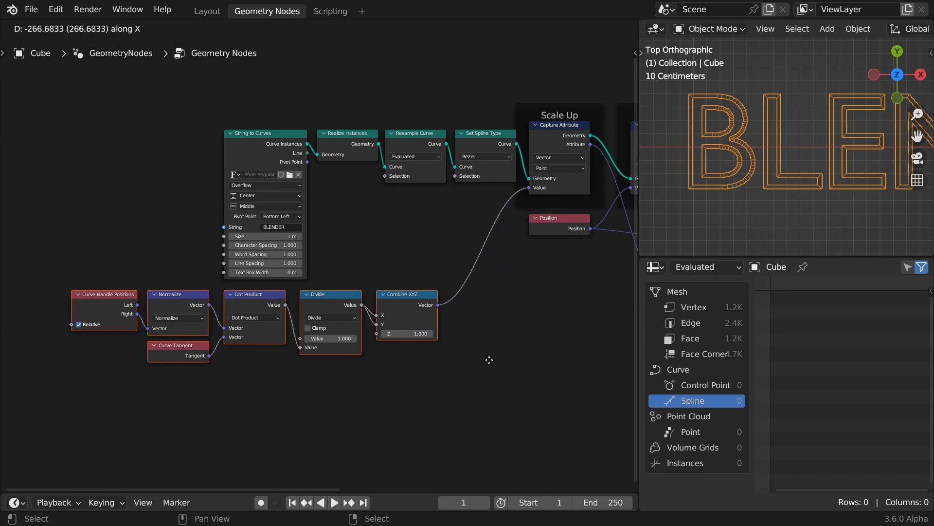
click(440, 352)
Insert a Vector Mix node between Combine XYZ and the Scale Up Capture Attribute, with B set to 1, 1, 1.
drag(395, 305, 407, 300)
text(mix)
click(434, 327)
click(436, 332)
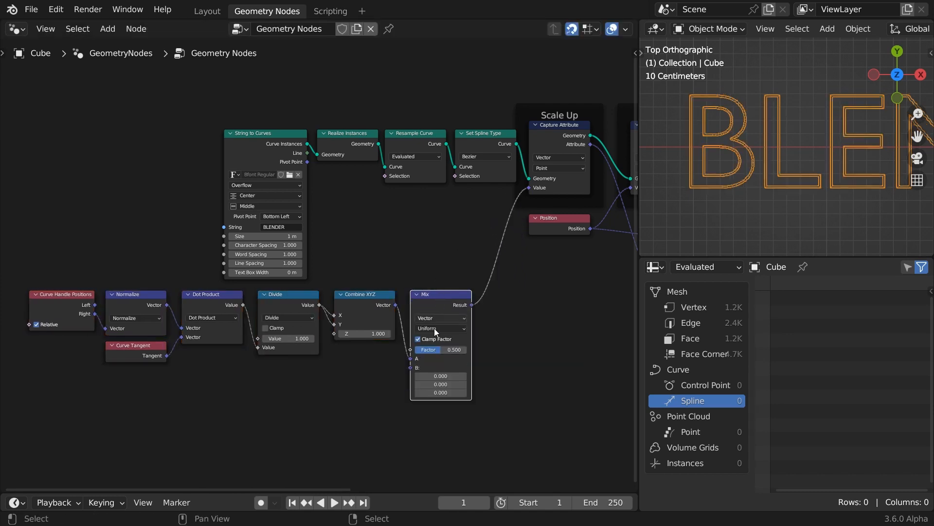
click(444, 376)
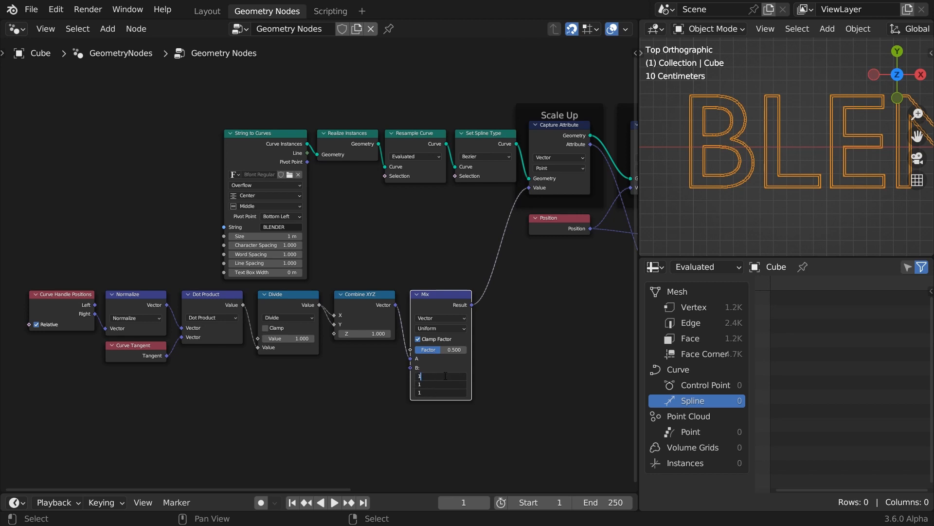
key(Return)
Compare the letter corners with the Mix factor at 0 and 1, and leave the factor at 0.
shift+middle_drag(715, 104, 790, 127)
scroll(789, 127, up, 4)
shift+middle_drag(800, 186, 792, 141)
drag(441, 350, 414, 349)
key(ctrl+space)
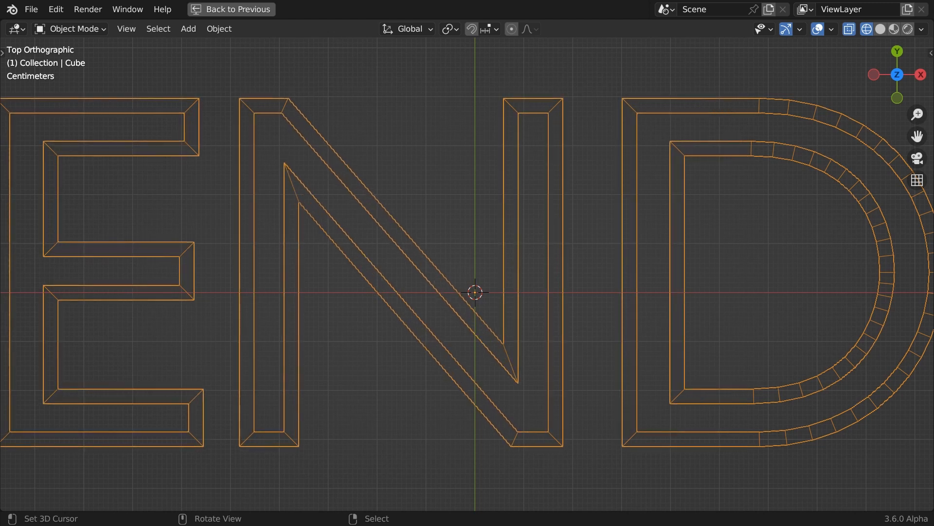
key(ctrl+space)
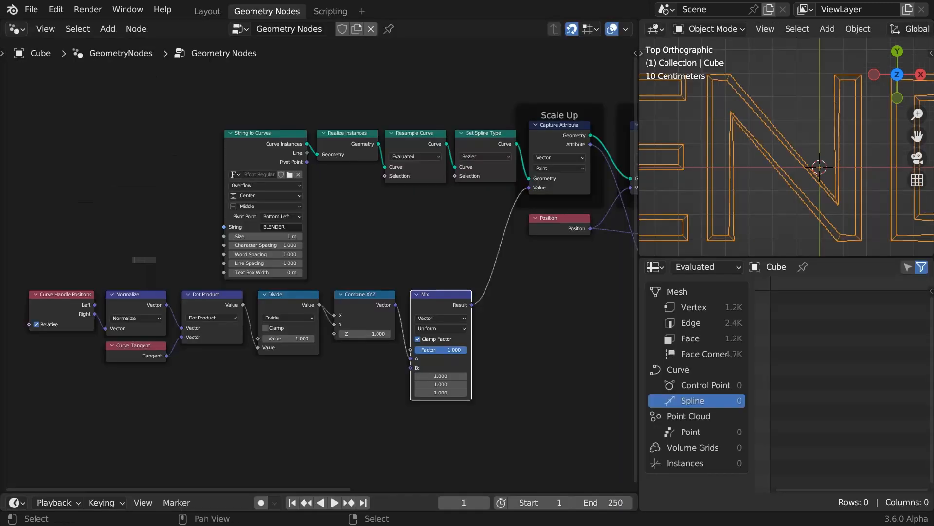
drag(465, 349, 415, 349)
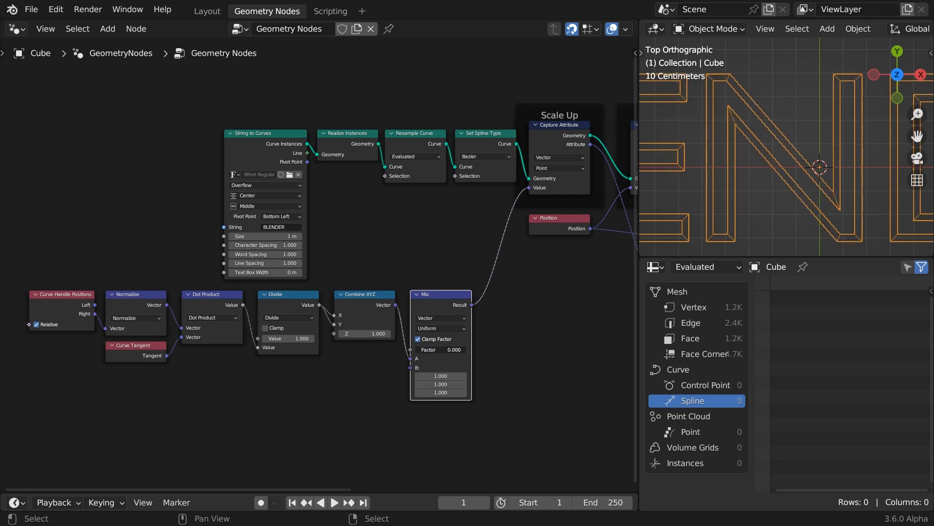
Scale the profile mesh at the origin to about 0.966 in Edit Mode and return to Object Mode.
key(ctrl+space)
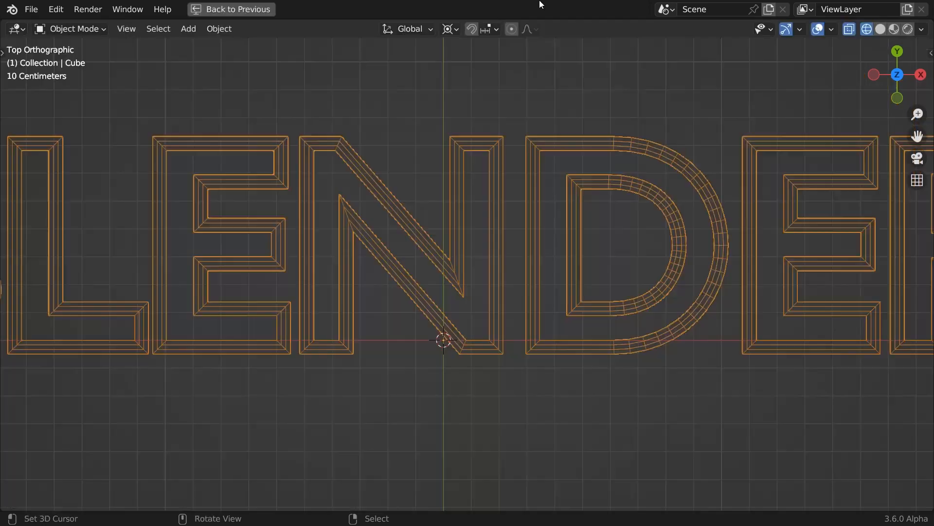
key(Tab)
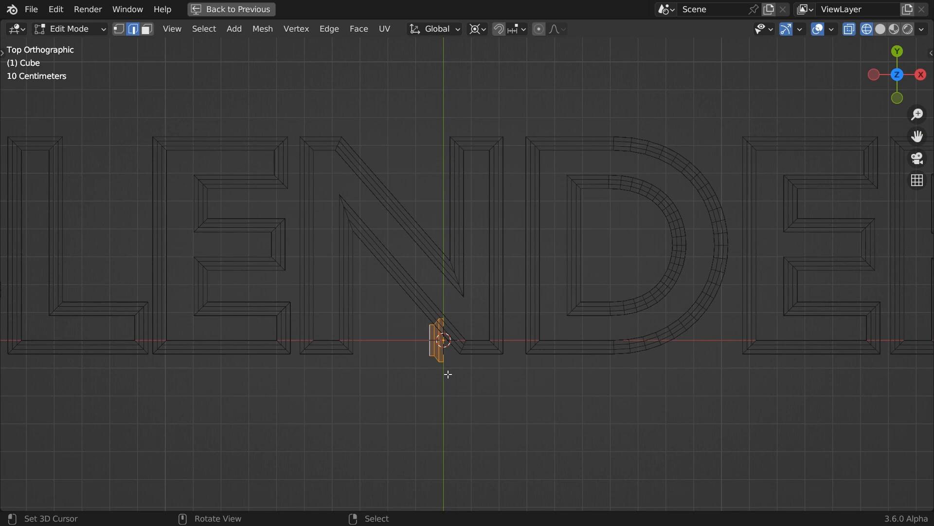
scroll(448, 374, up, 4)
key(s)
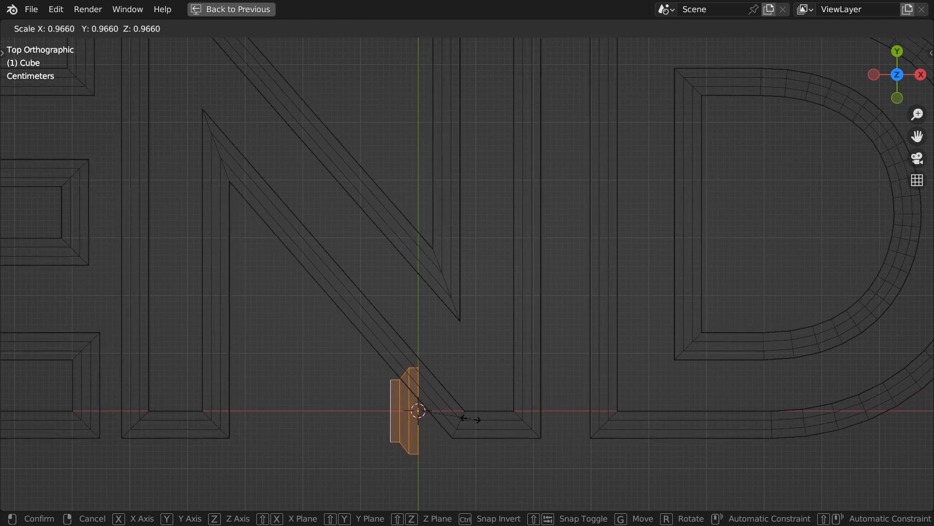
click(470, 419)
key(Tab)
middle_drag(512, 426, 538, 365)
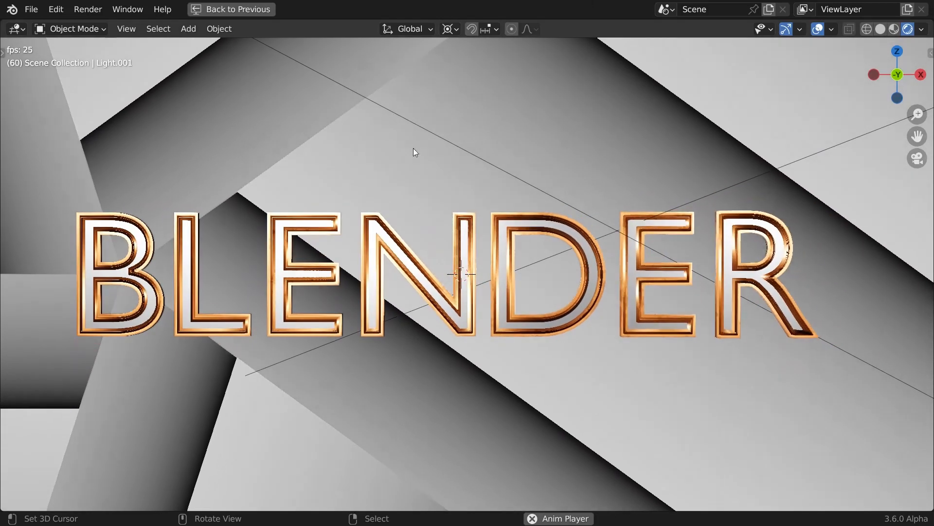
Stop the animation playback and examine the rendered BLENDER lettering's beveled corners up close.
key(space)
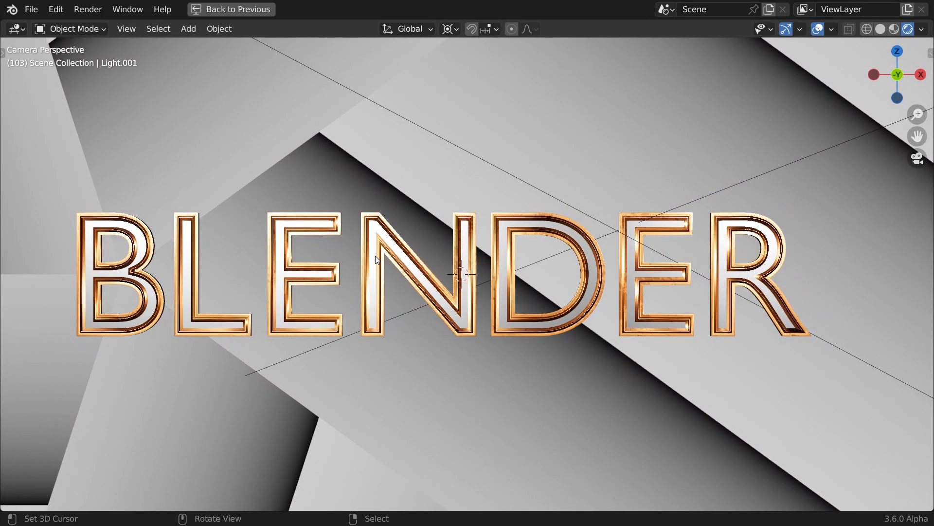
middle_drag(275, 267, 431, 279)
scroll(306, 288, up, 5)
middle_drag(550, 292, 595, 270)
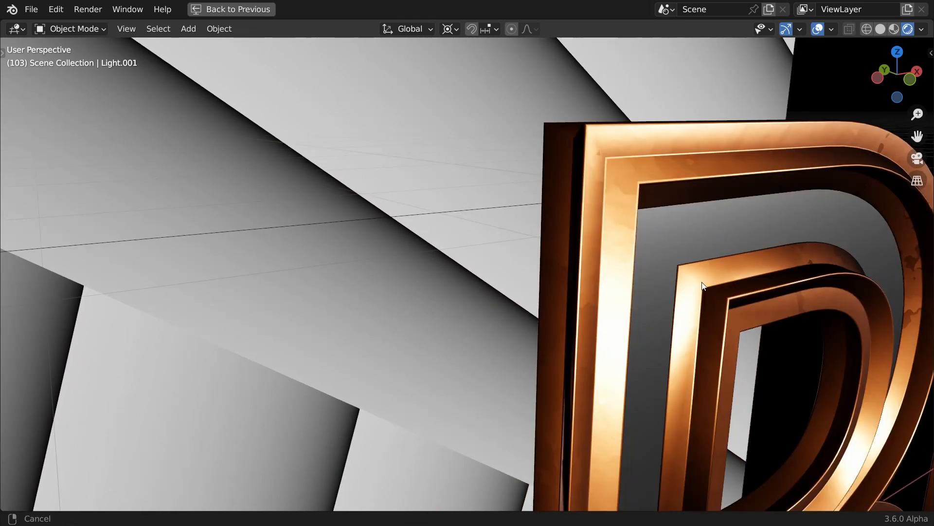
middle_drag(702, 285, 421, 293)
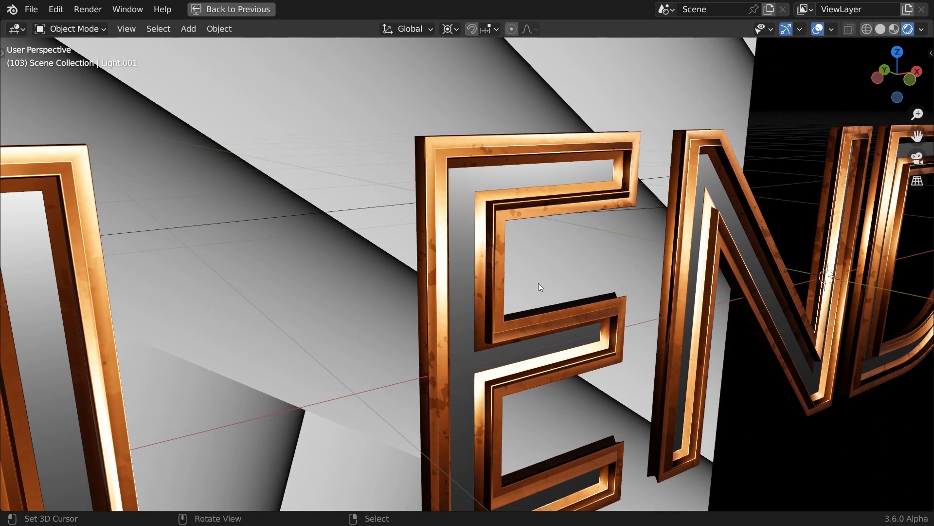